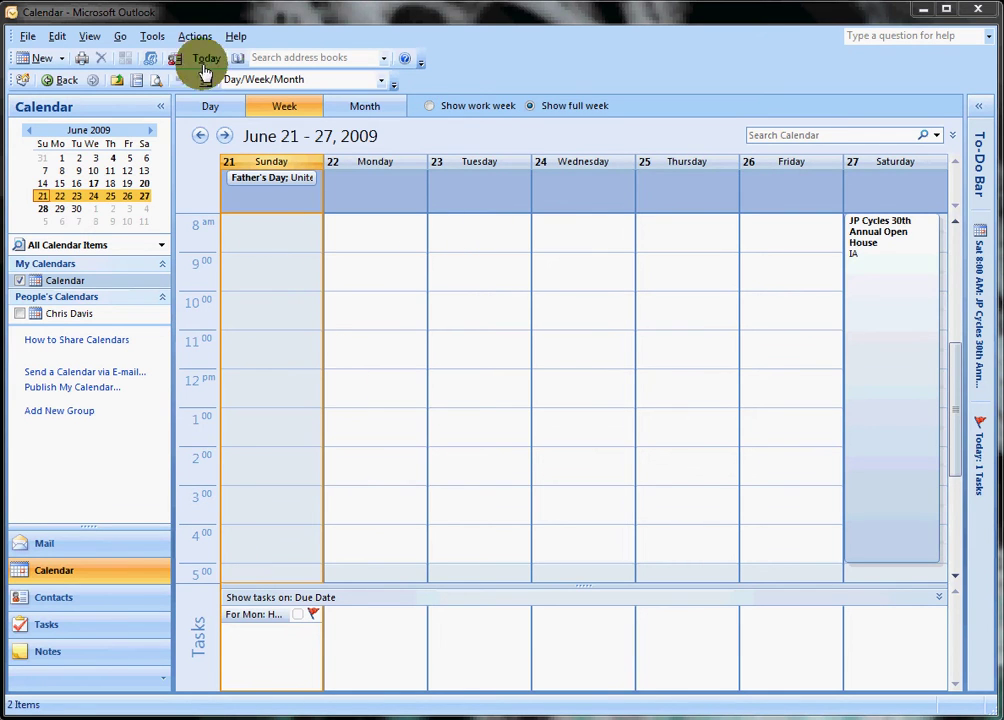
Step: Cycle through the Day, Week and Month views, ending on the June 2009 month
click(356, 107)
click(207, 107)
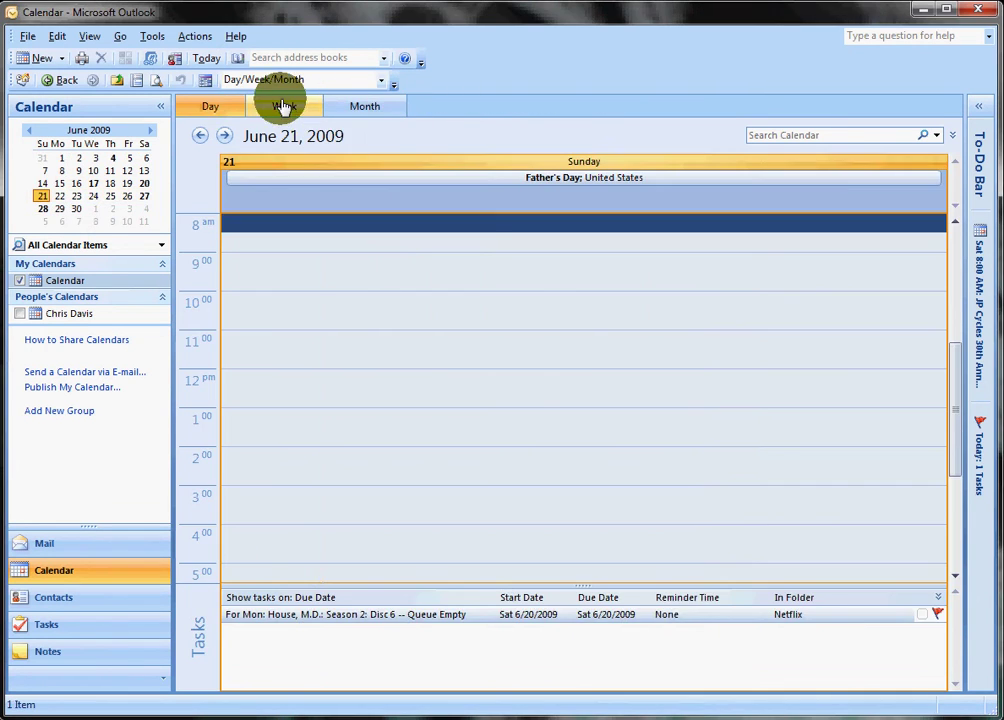
click(284, 106)
click(365, 106)
click(283, 107)
click(215, 106)
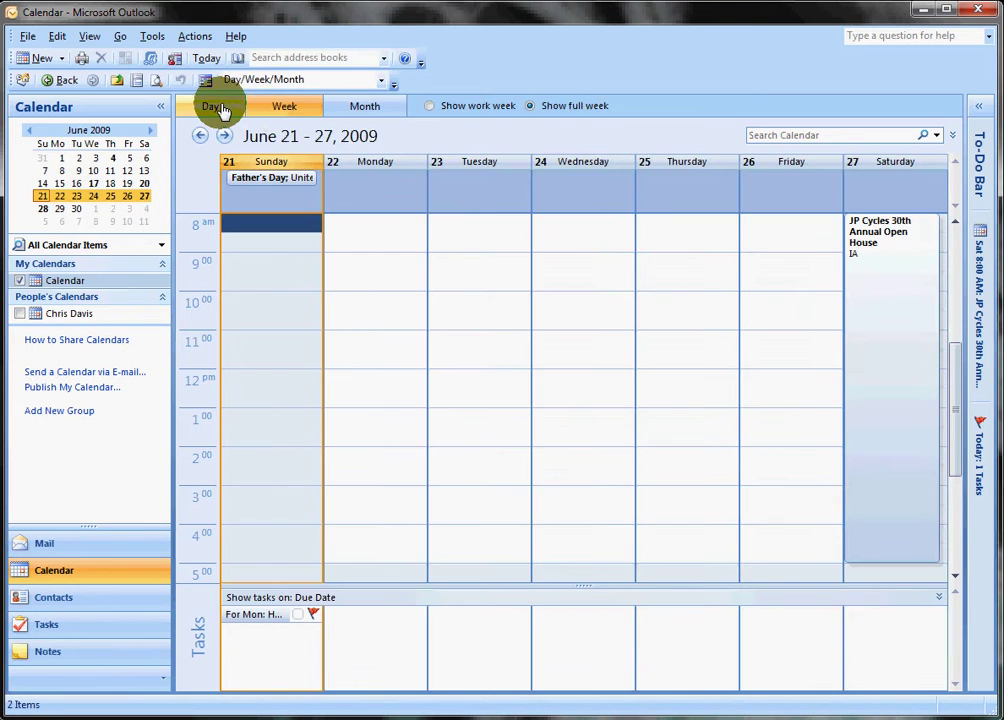
click(364, 106)
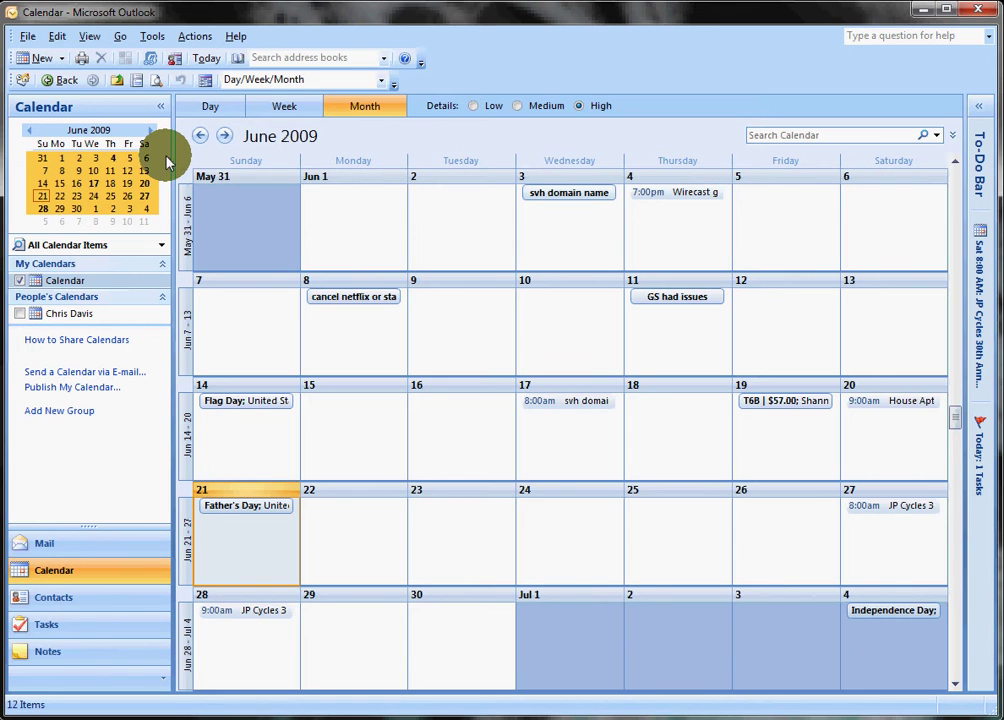
click(45, 542)
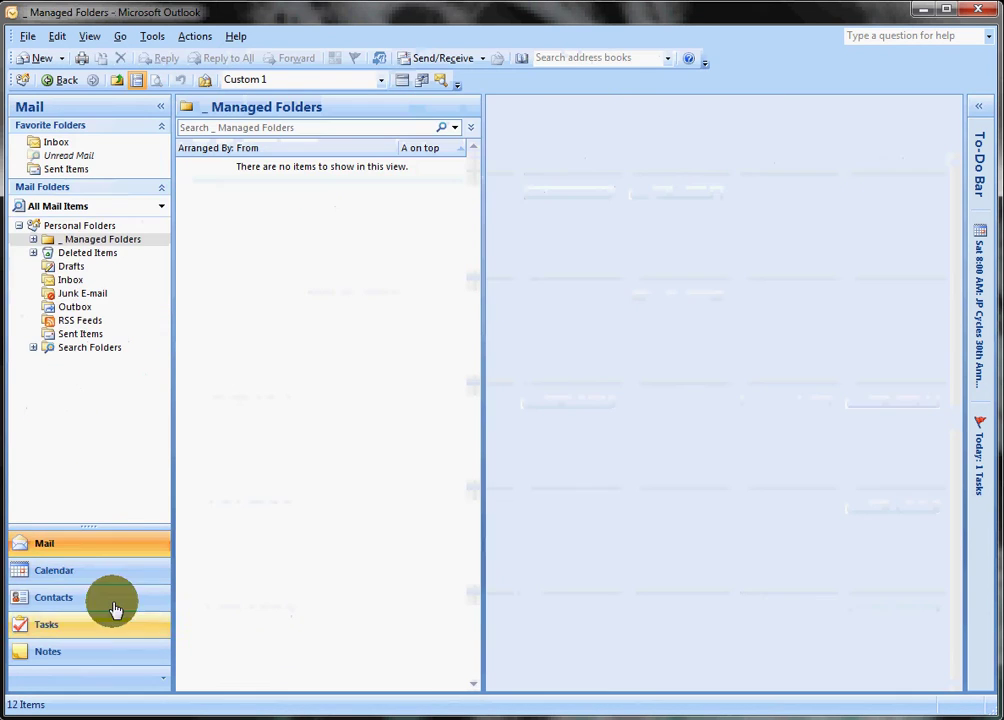
click(67, 566)
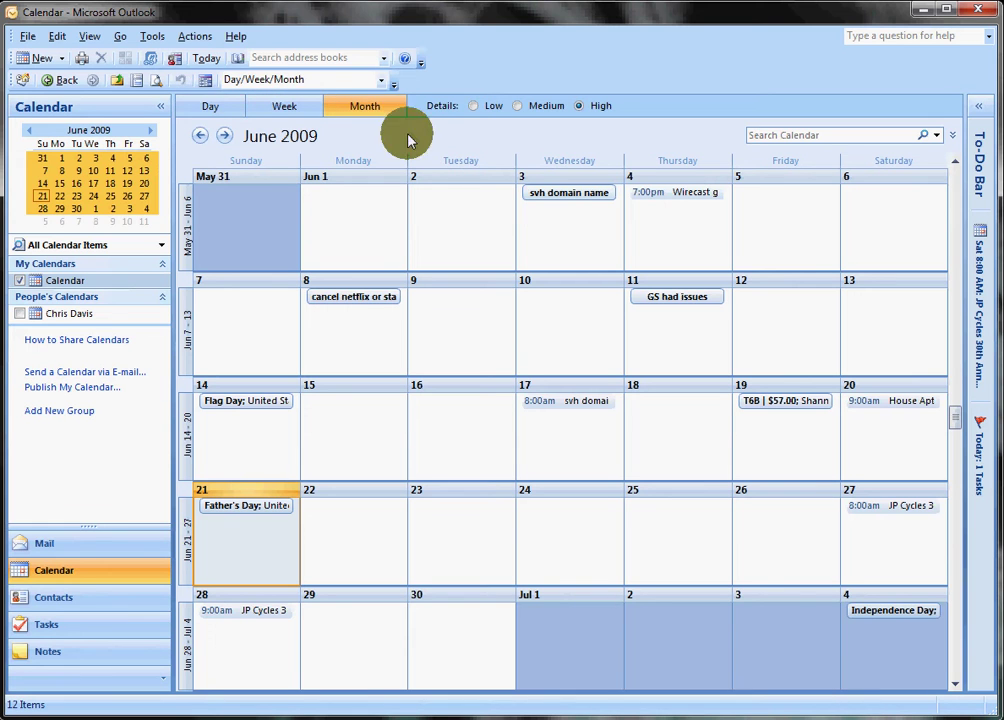
Step: Toggle among Day, Week and Month views, finishing on the week of June 21–27
click(207, 108)
click(300, 108)
click(372, 110)
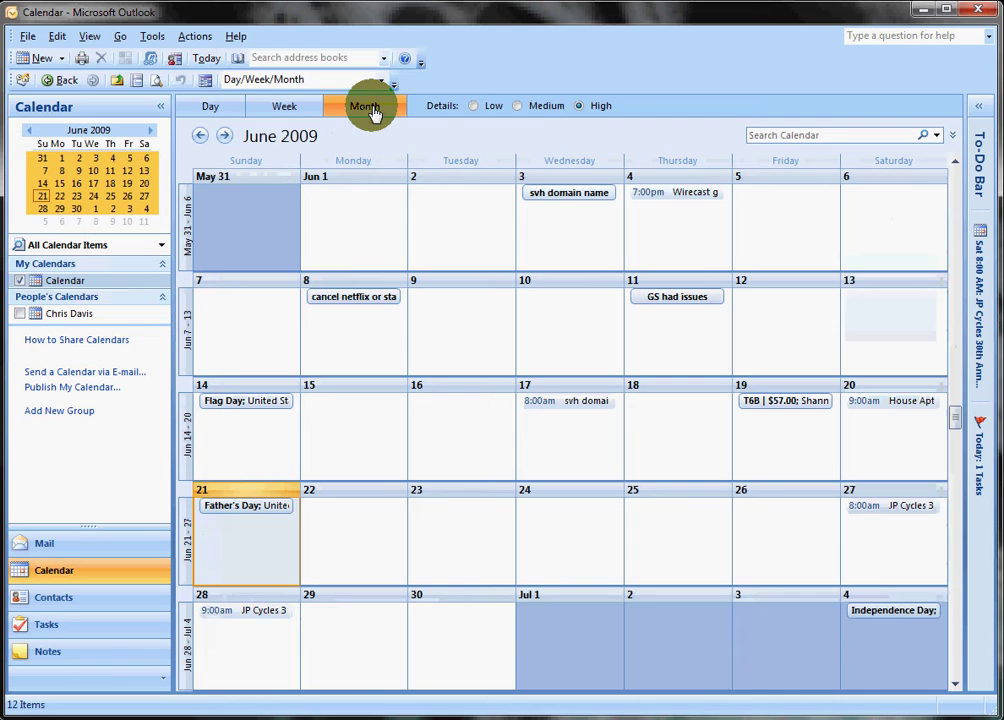
click(290, 110)
click(203, 106)
click(284, 108)
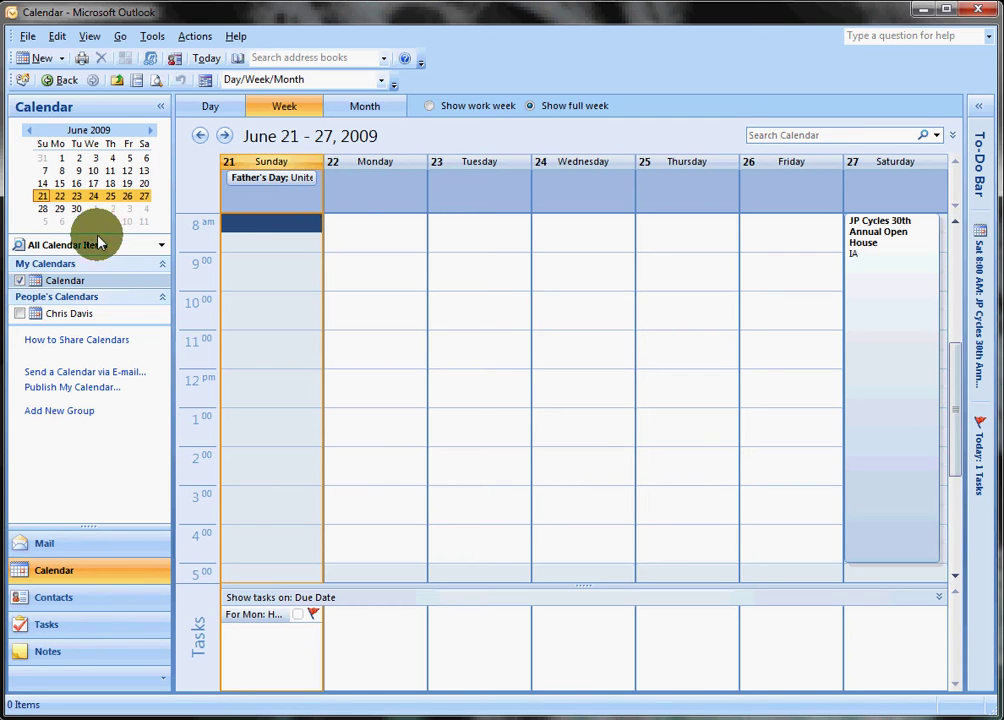
Step: Select weeks in the Date Navigator margin, widening the view to May 31–July 11
click(370, 108)
click(279, 112)
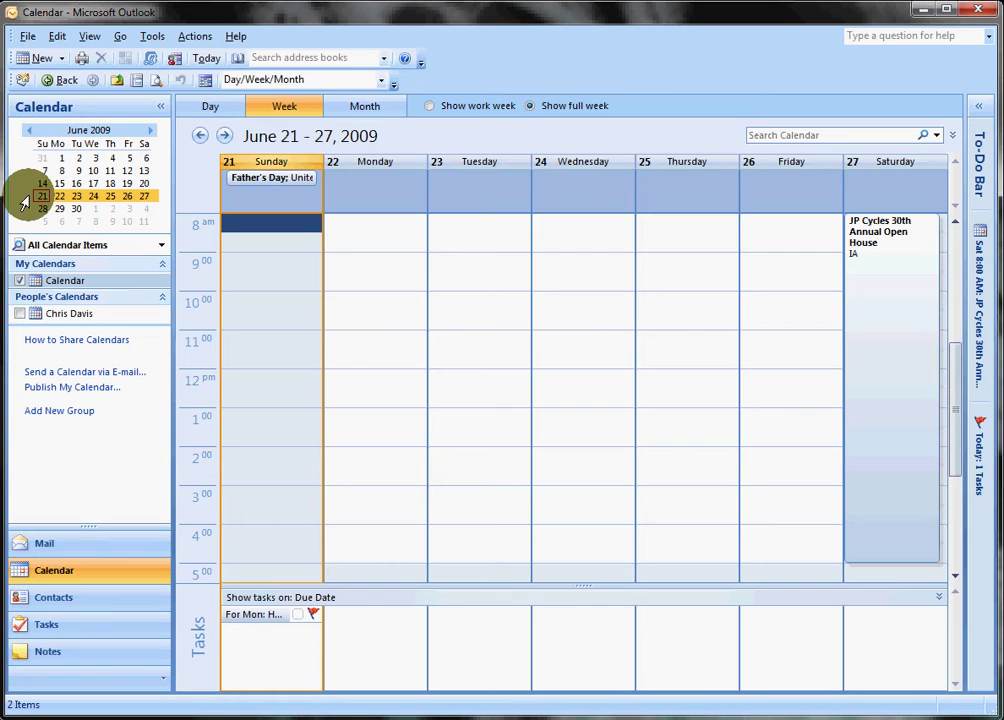
drag(24, 199, 25, 209)
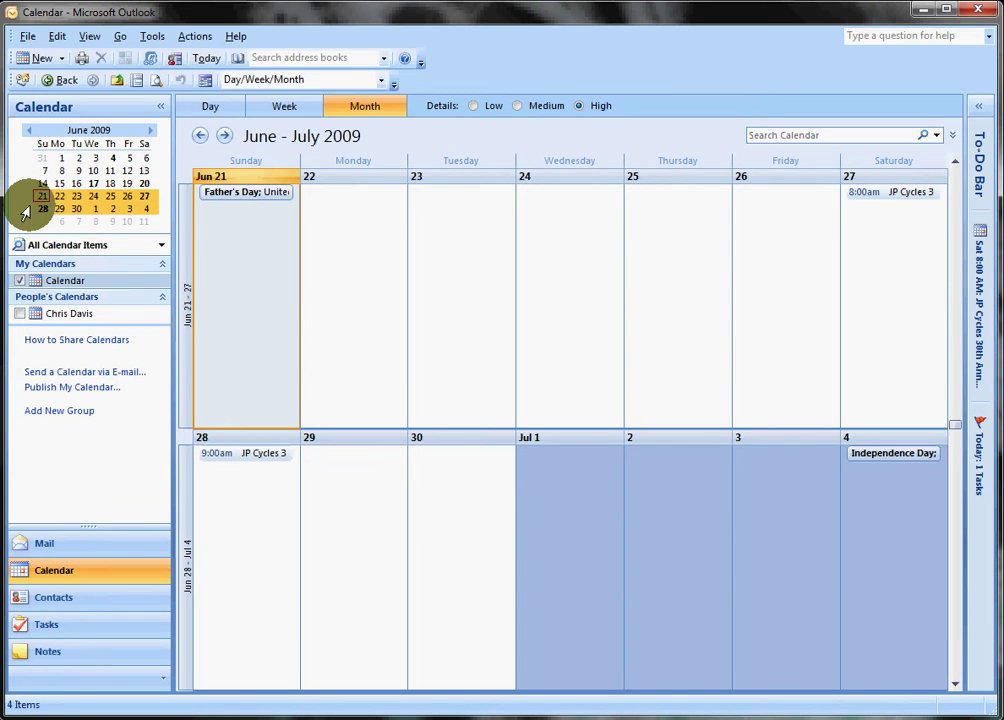
click(22, 212)
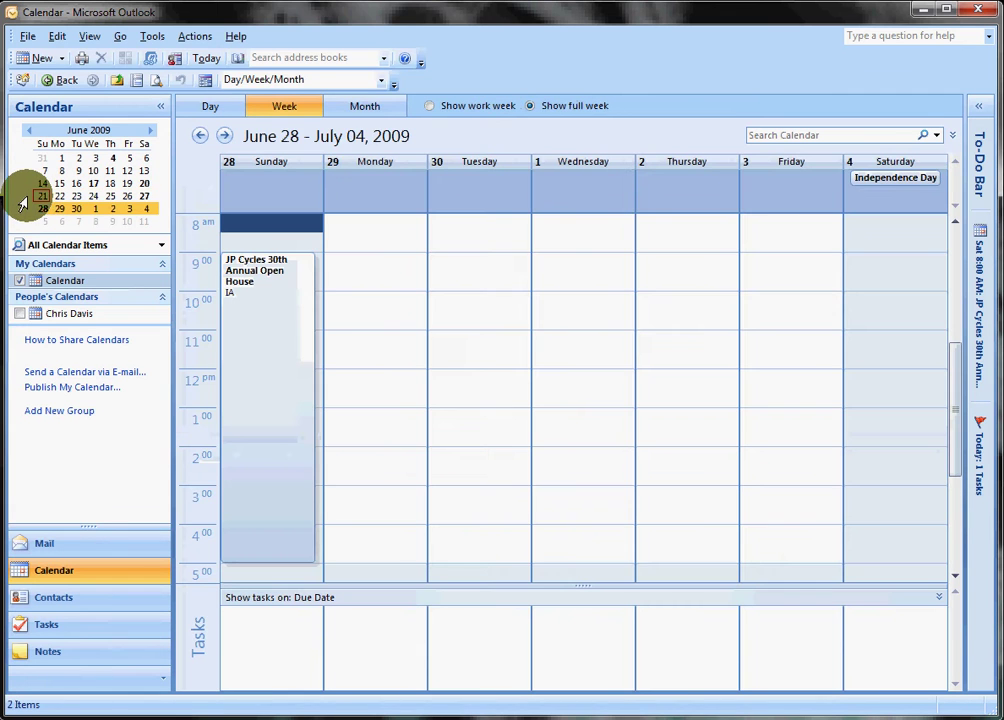
click(21, 198)
drag(22, 204, 27, 221)
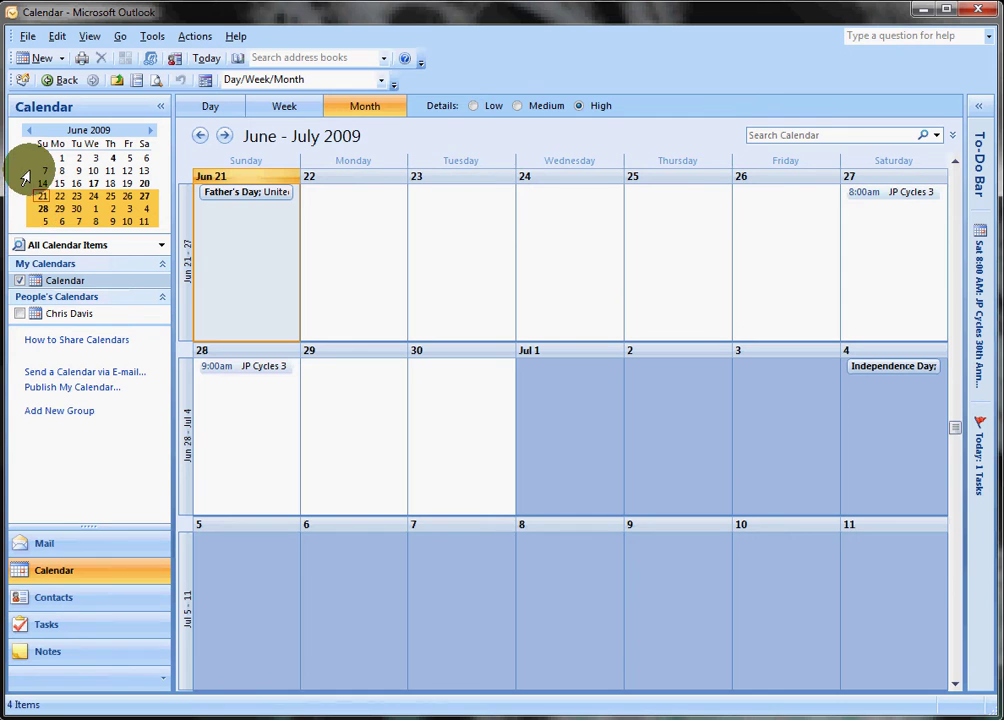
click(25, 183)
drag(26, 224, 22, 160)
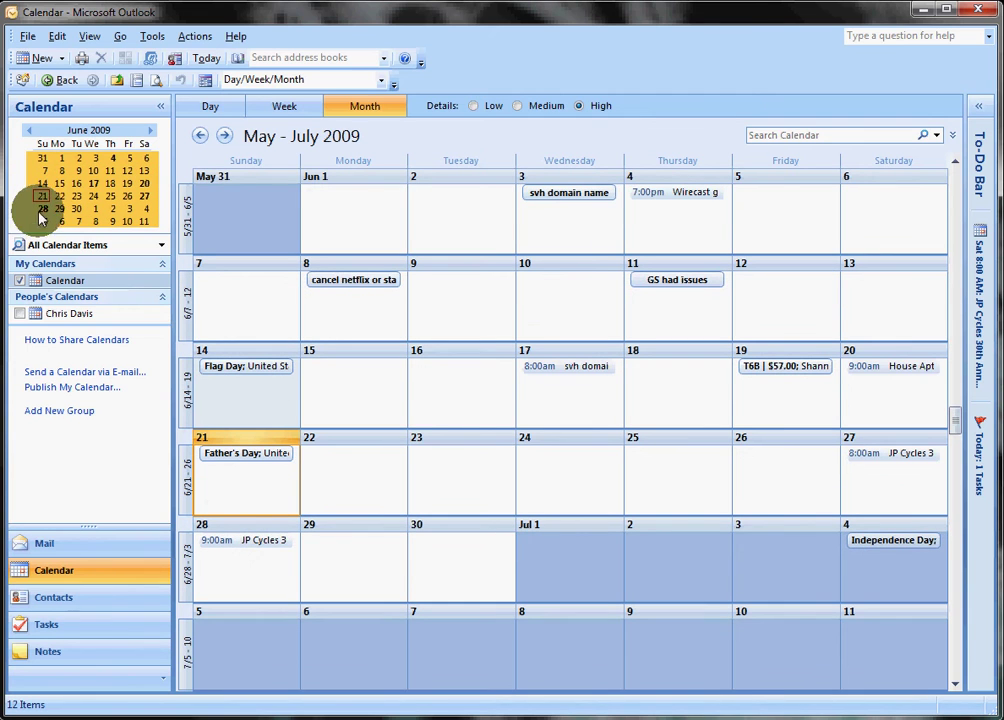
Step: Expand and collapse the To-Do Bar, then view June 16 and the week of June 14–20
click(979, 110)
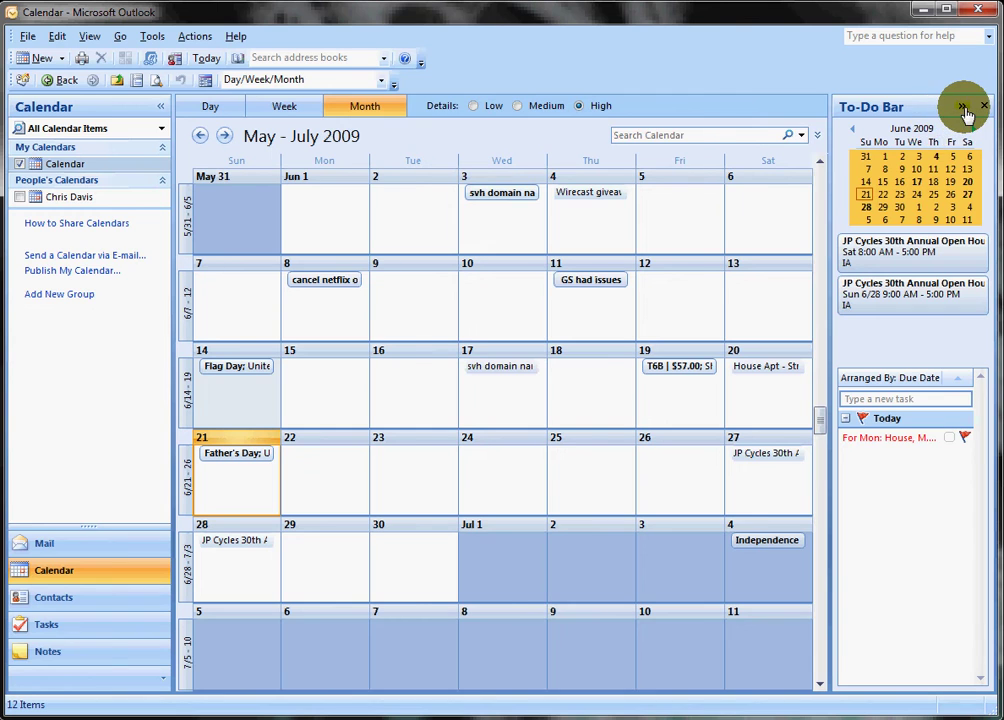
click(961, 107)
click(76, 183)
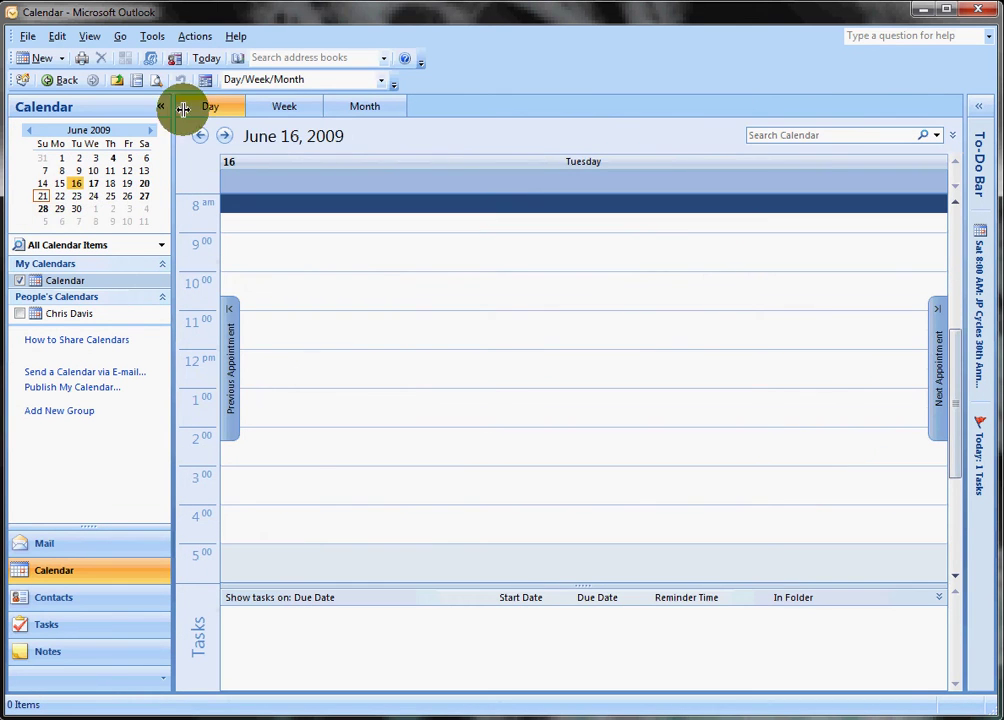
click(255, 107)
Step: Switch between the weeks of June 14–20 and June 21–27, ending on Sunday, June 21 alone
click(42, 196)
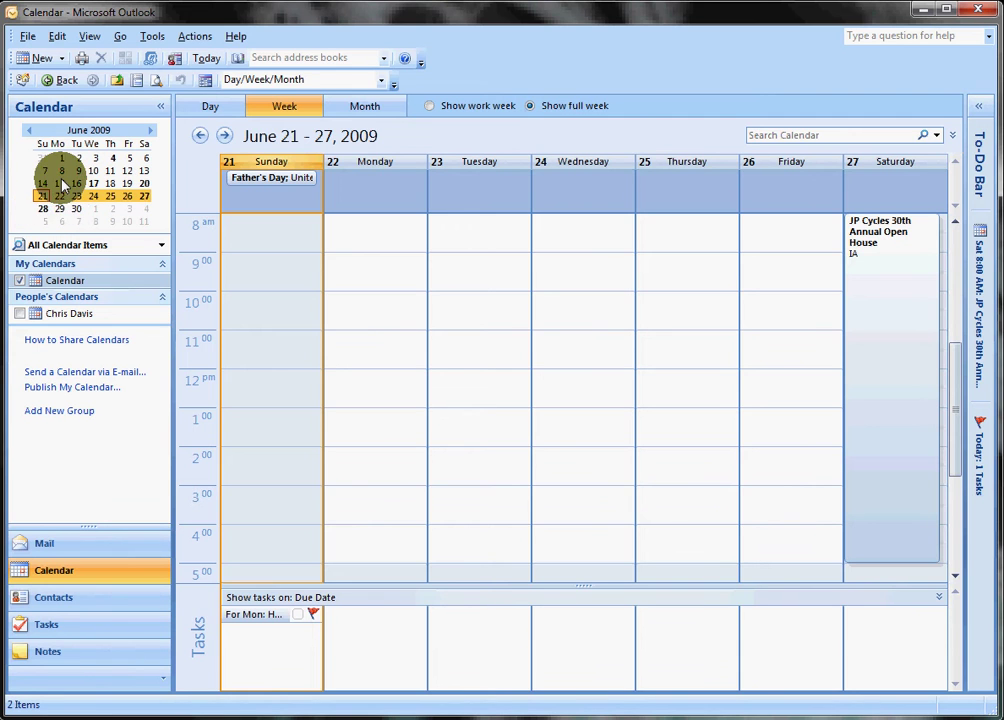
click(60, 183)
click(44, 196)
click(225, 106)
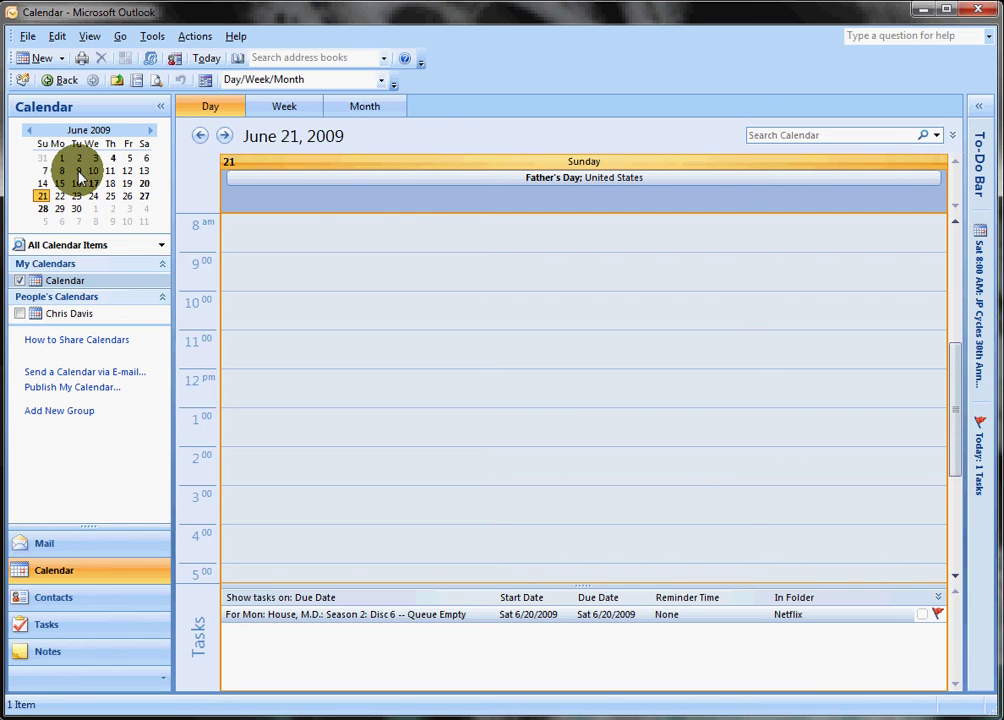
Step: Add June 9–11 and June 17–19 to the view, then display only Monday, June 8
ctrl+click(78, 170)
ctrl+click(93, 170)
ctrl+click(110, 170)
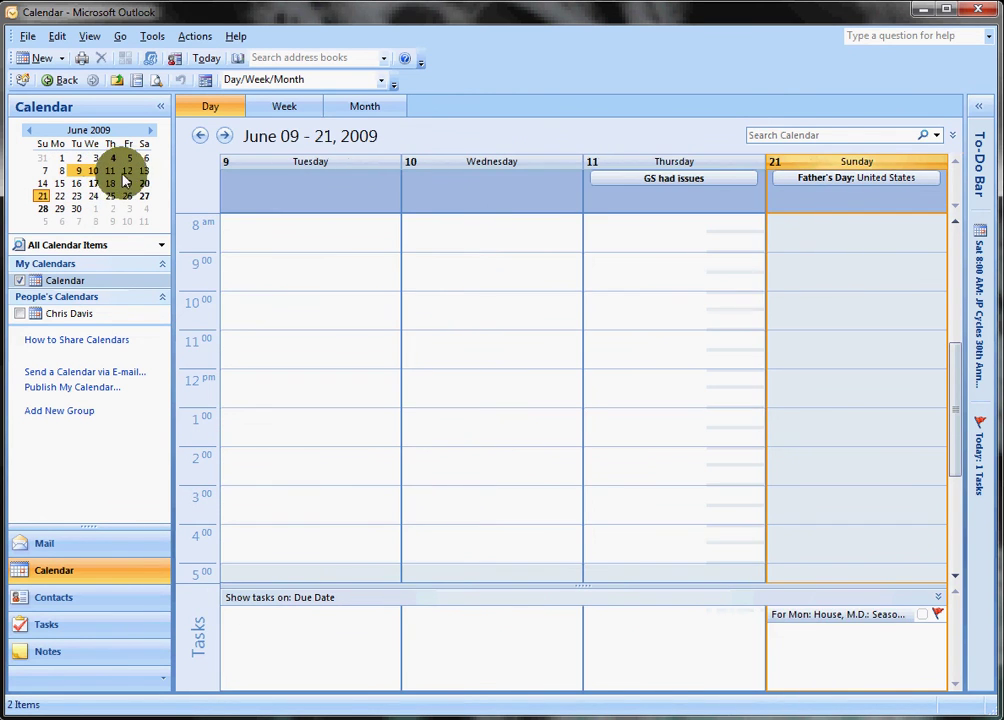
drag(96, 182, 141, 223)
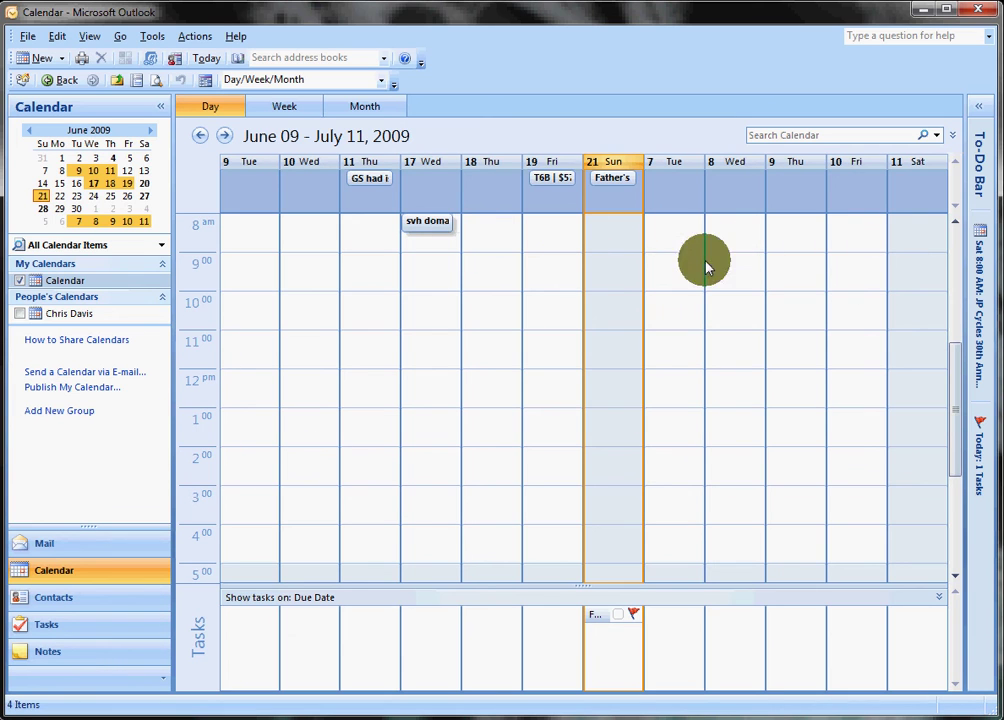
click(60, 171)
click(161, 246)
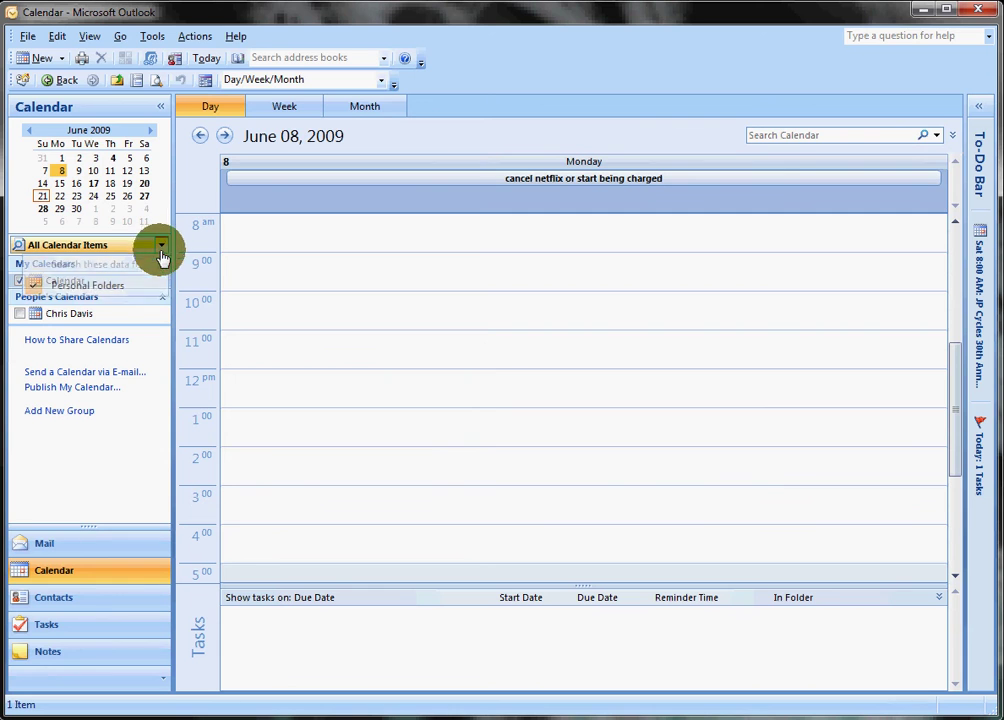
click(362, 106)
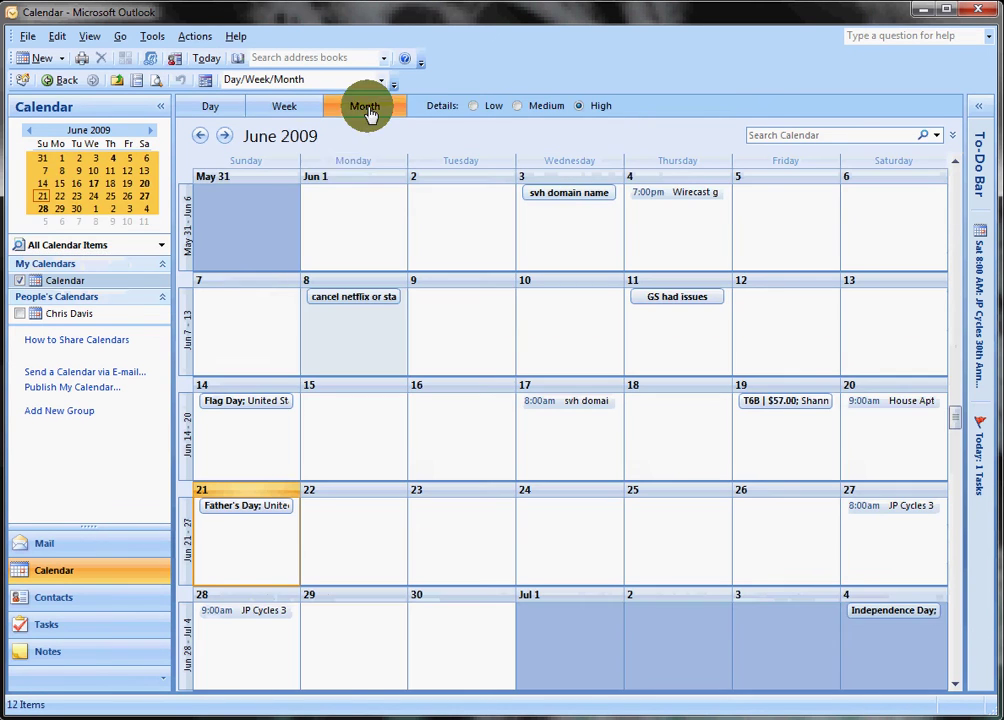
click(126, 184)
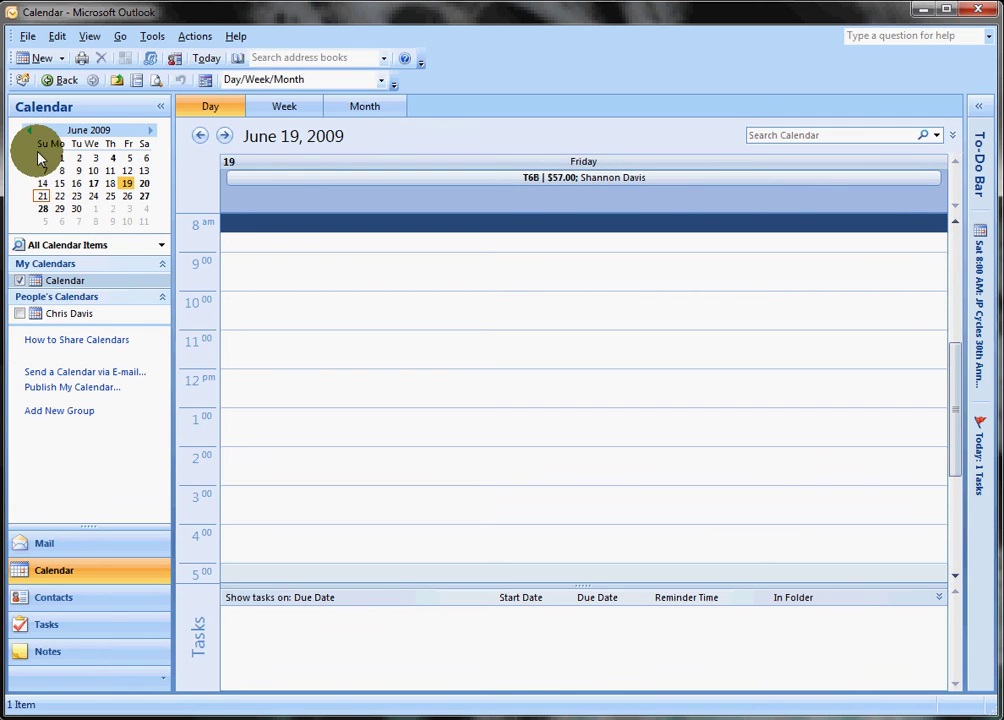
click(265, 107)
click(375, 108)
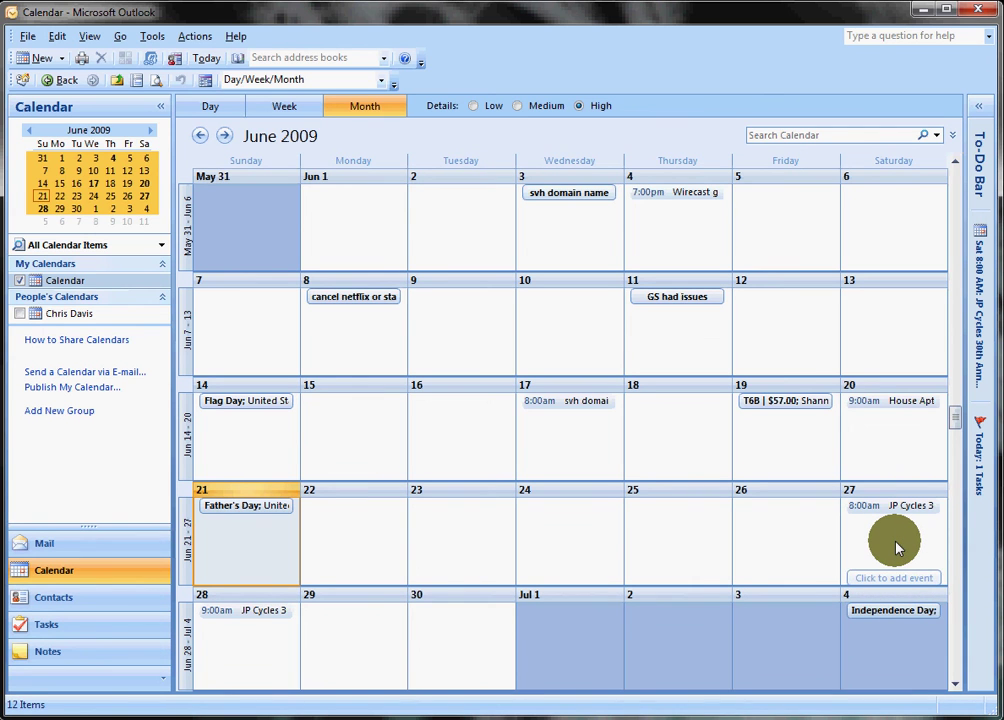
Step: Create an all-day event 'Mr.Cheeto - chat recording' on June 27 and save it
double_click(897, 548)
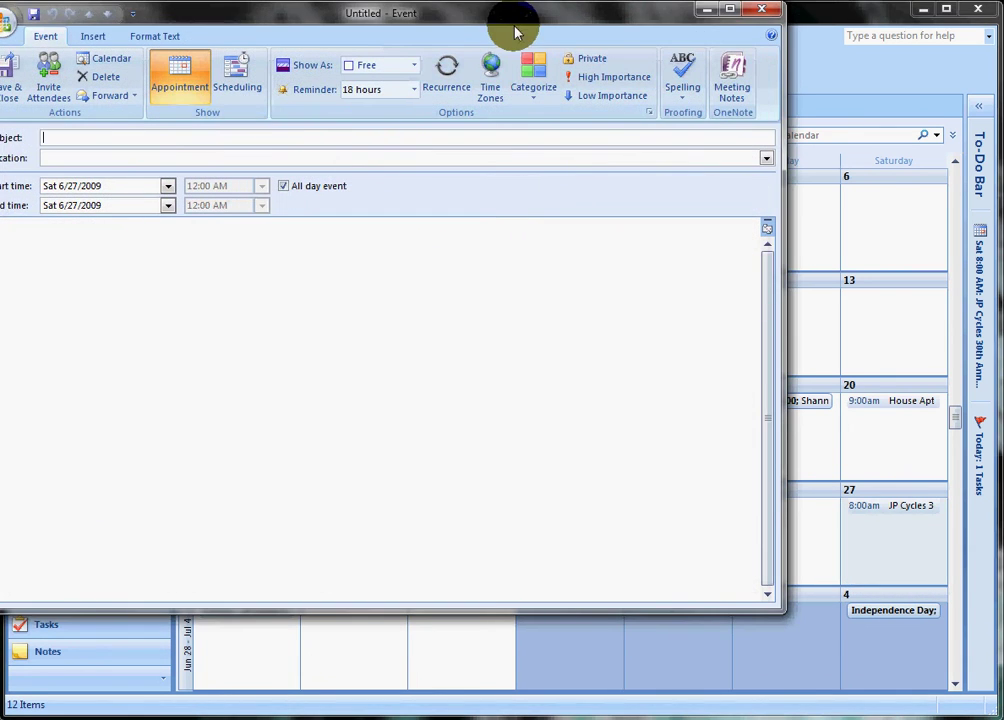
drag(516, 30, 701, 175)
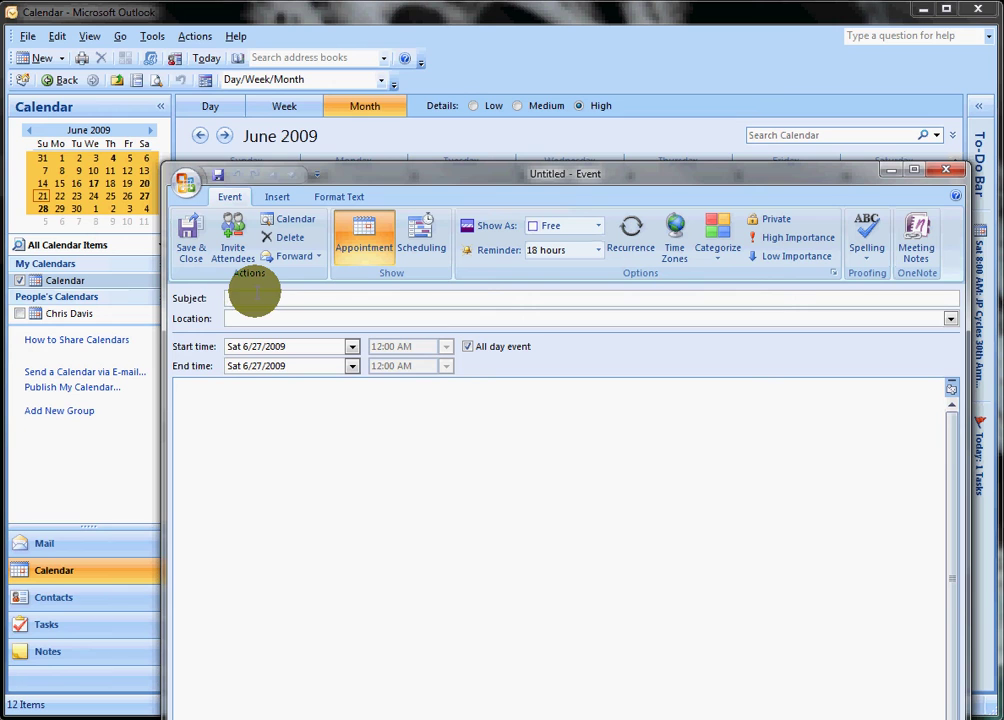
text(Mr)
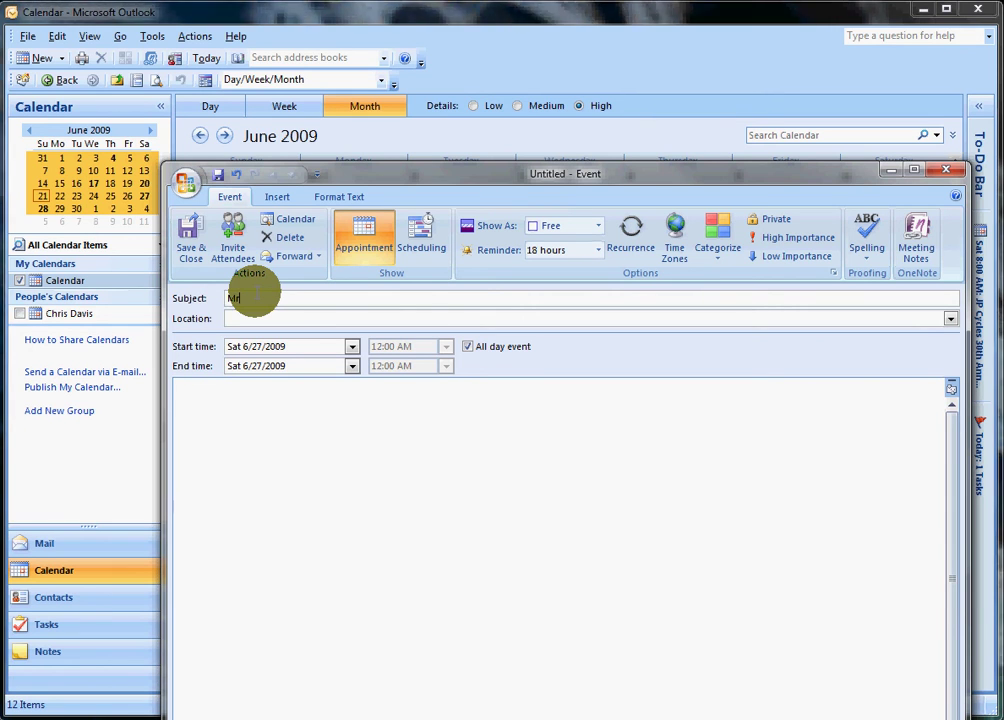
text(. Crato - chat recor)
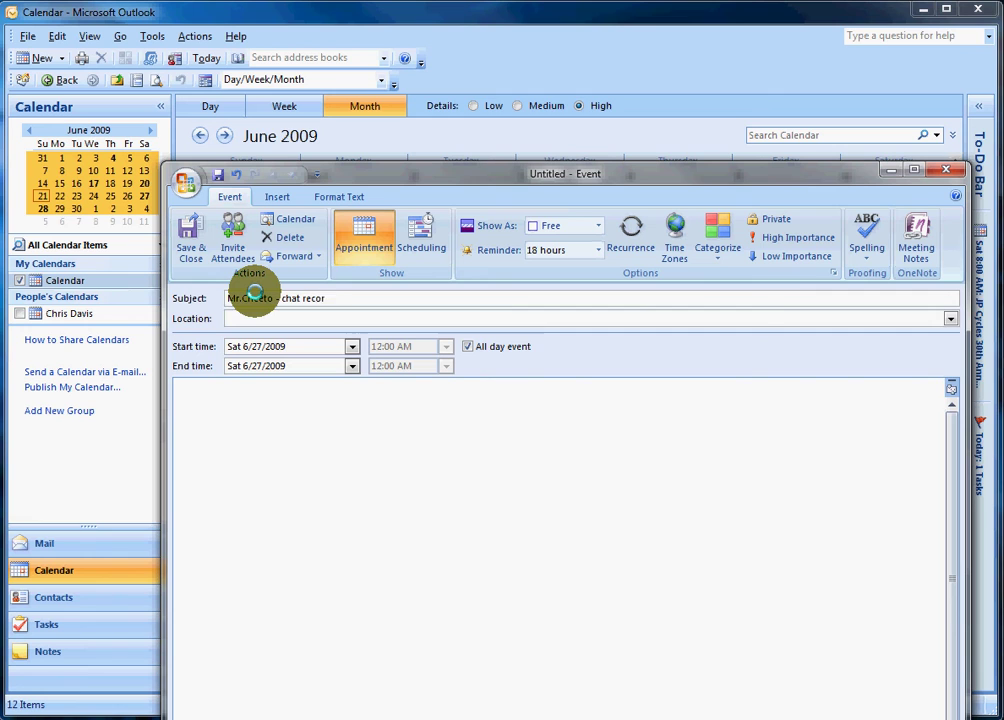
text(ing)
key(Tab)
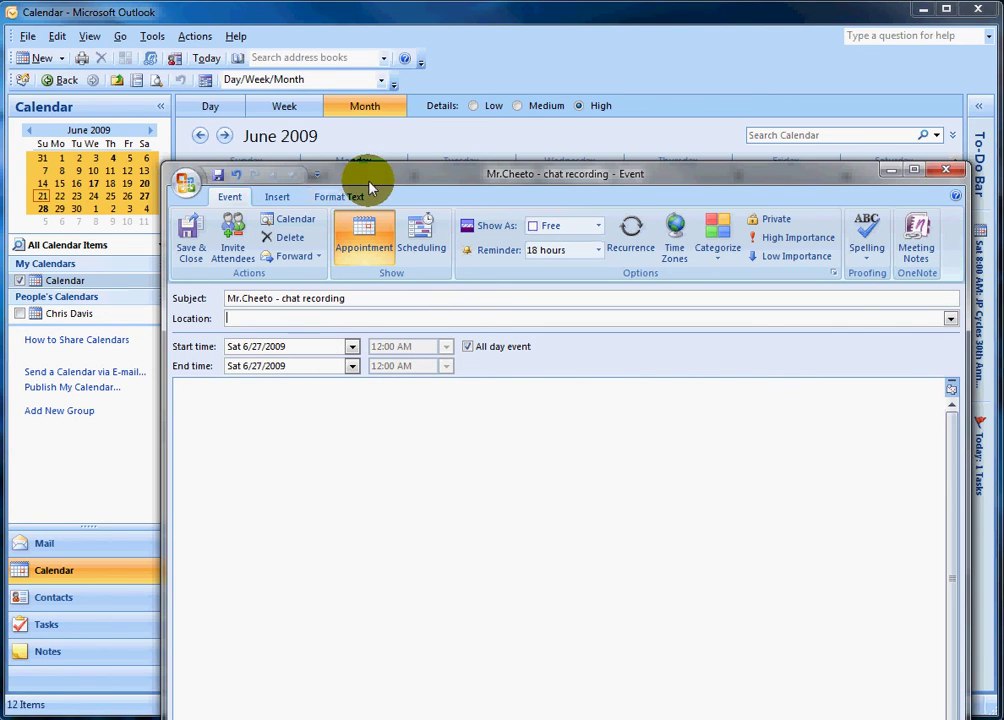
drag(375, 203, 385, 244)
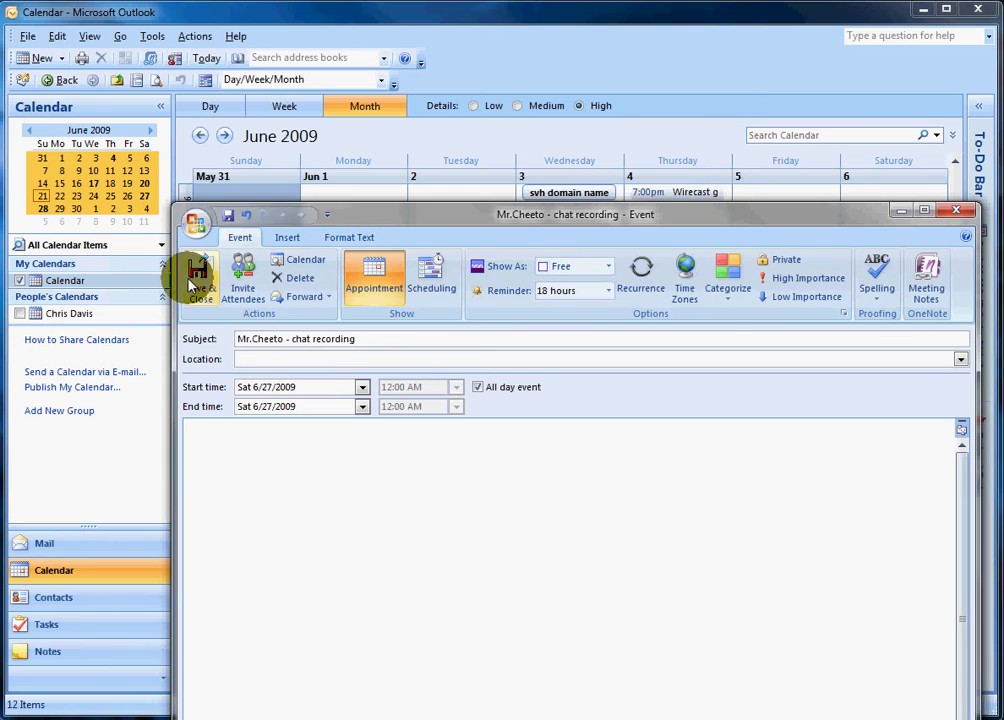
click(196, 281)
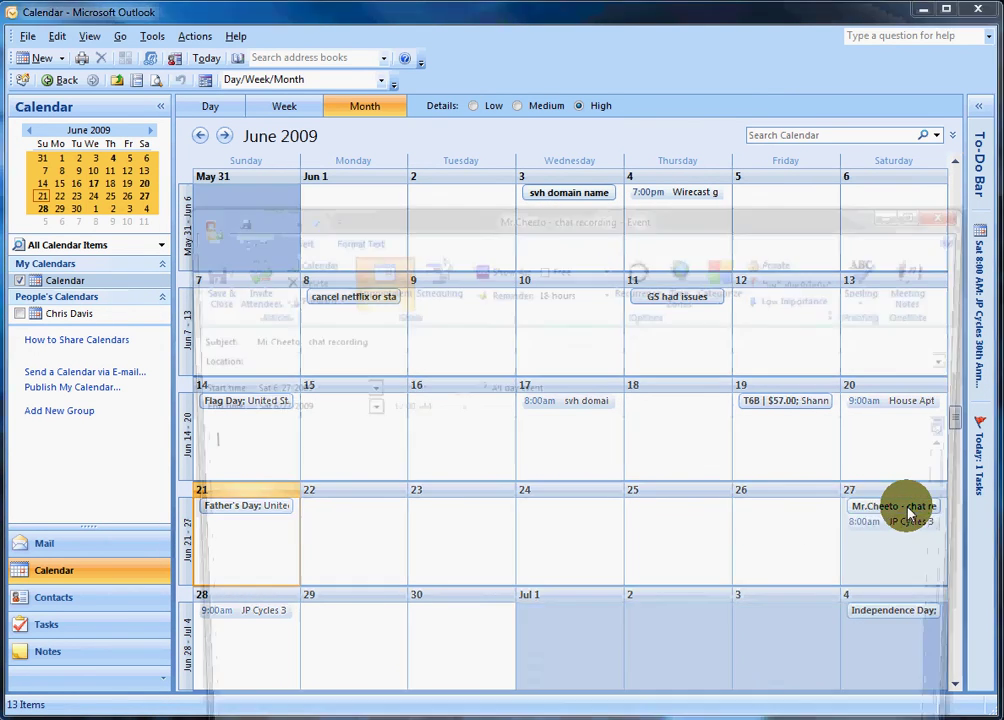
Step: Turn the Mr.Cheeto event into a timed appointment ending at 9:00 AM and save it
double_click(910, 514)
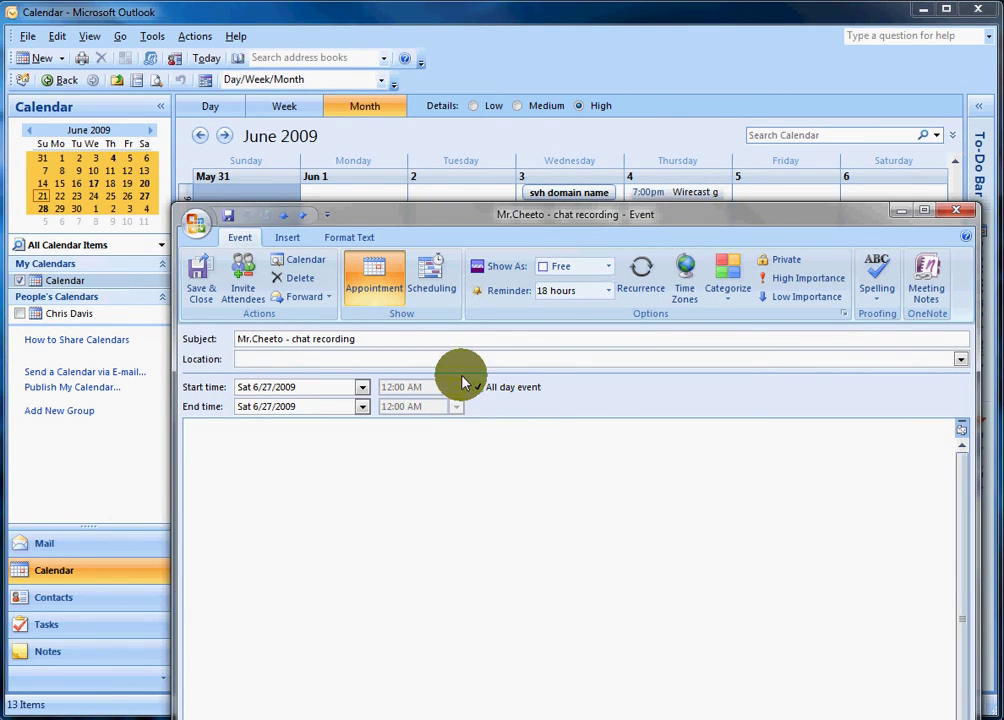
drag(601, 216, 385, 122)
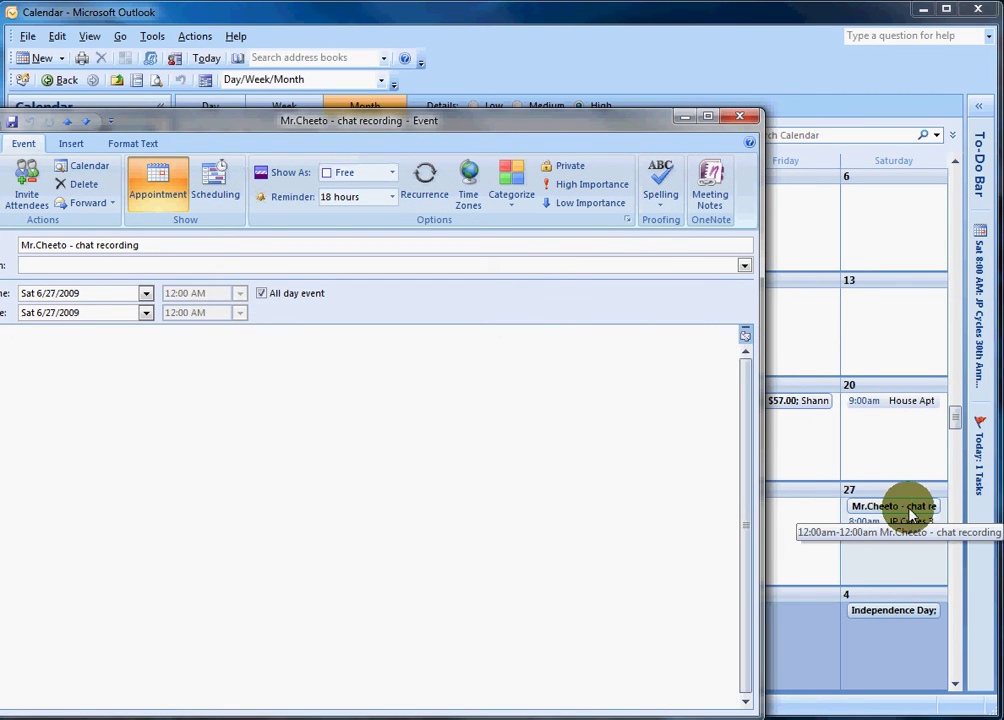
click(261, 293)
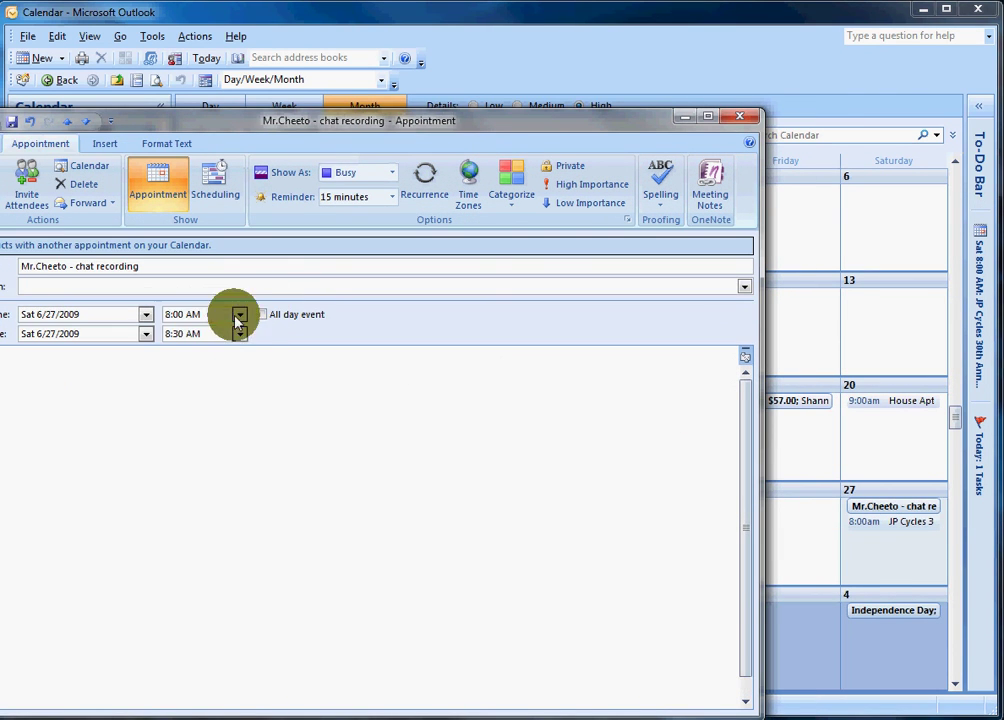
click(240, 335)
click(226, 374)
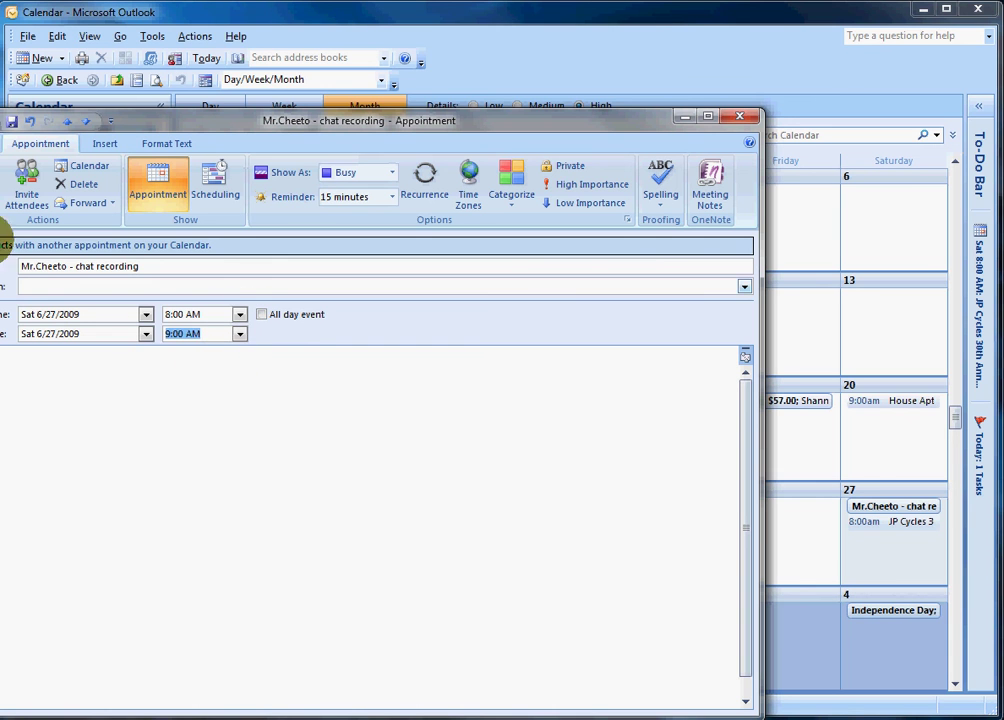
click(3, 186)
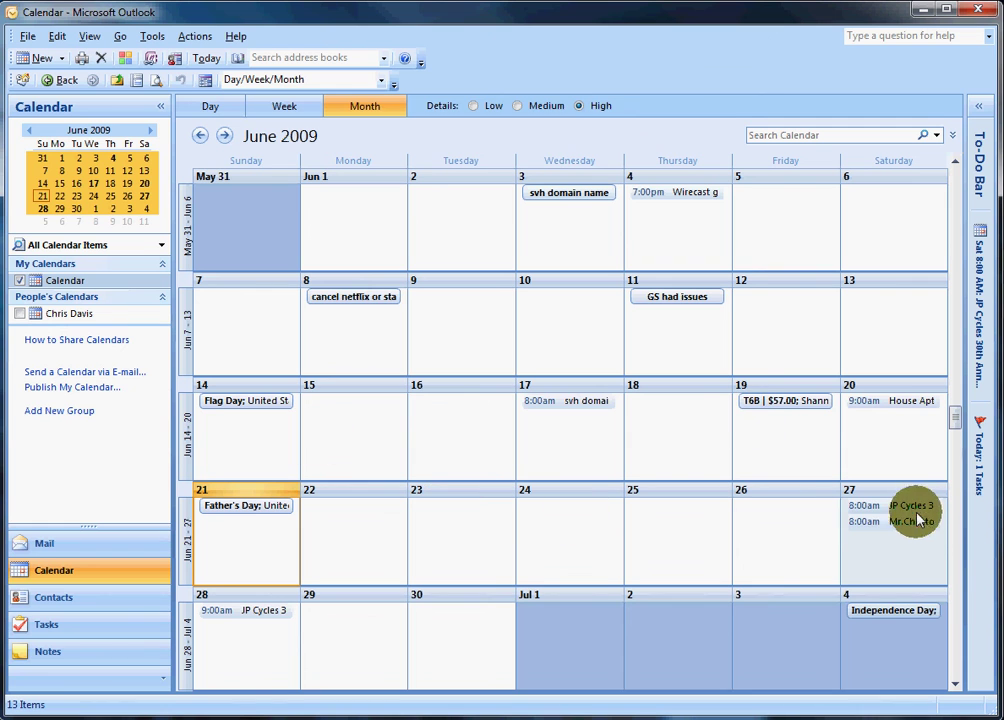
Step: Glance at the JP Cycles open house, then drag Mr.Cheeto from June 27 to Sunday, June 28
double_click(912, 510)
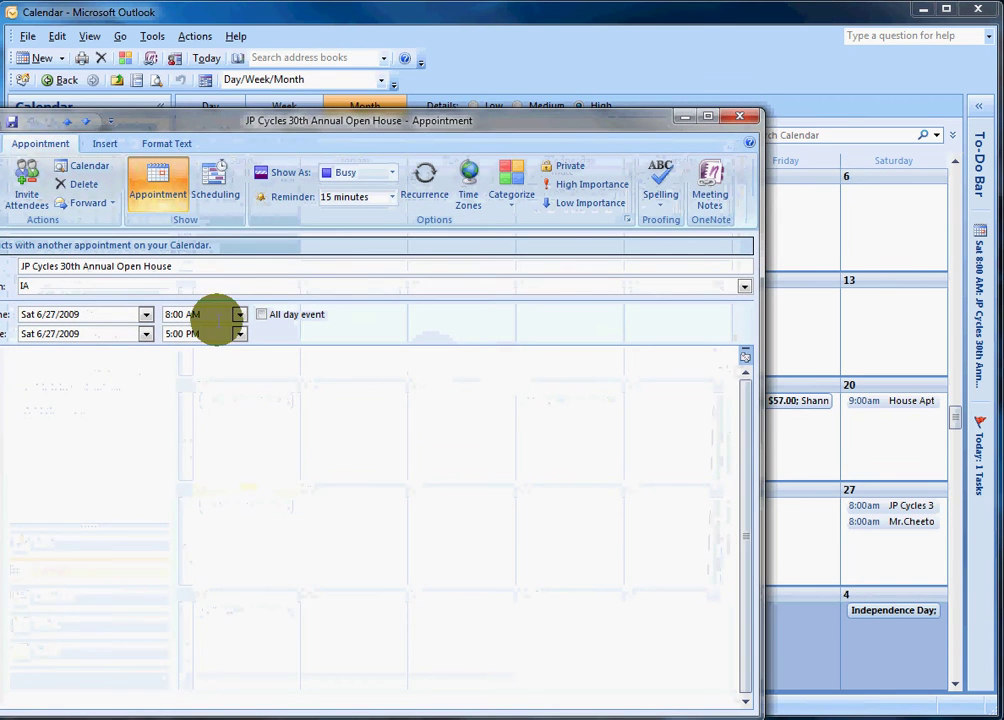
click(740, 117)
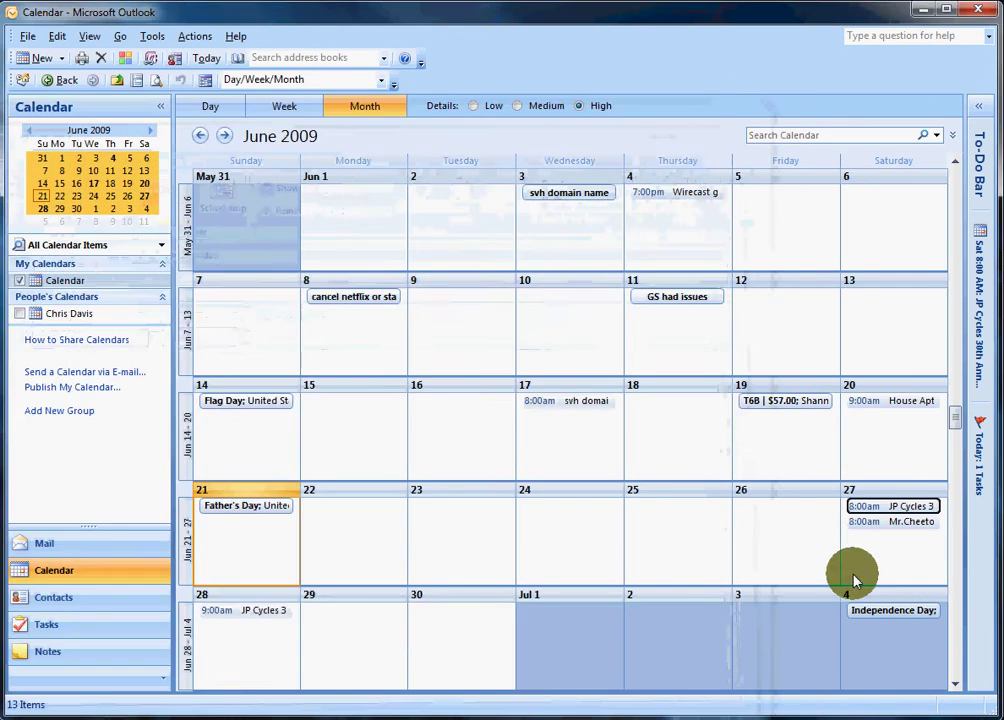
click(902, 522)
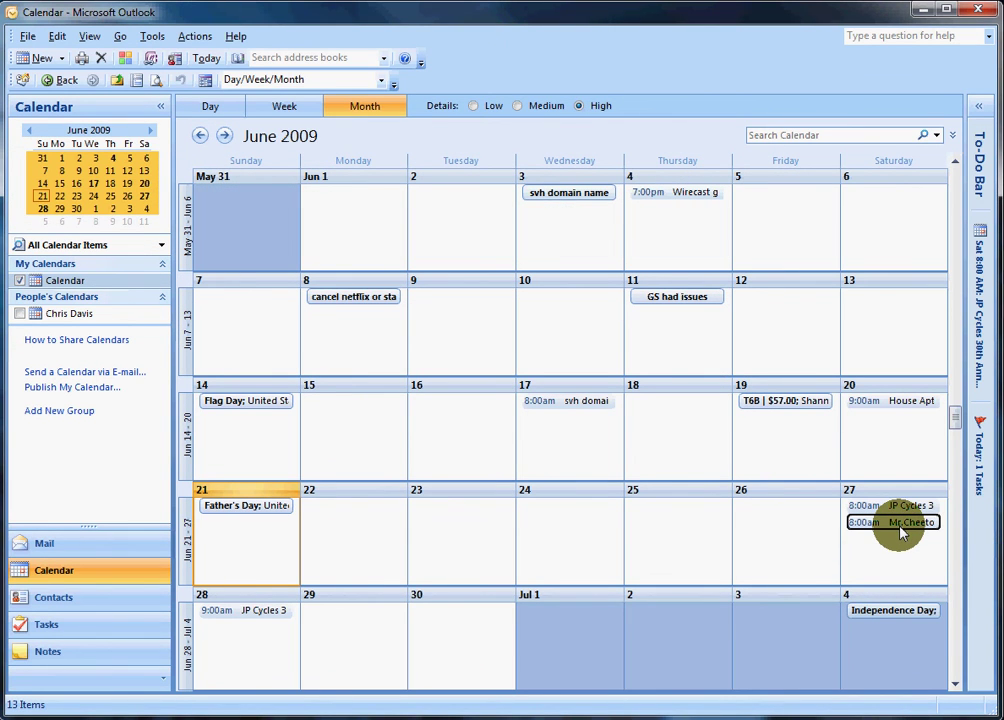
drag(902, 533, 243, 645)
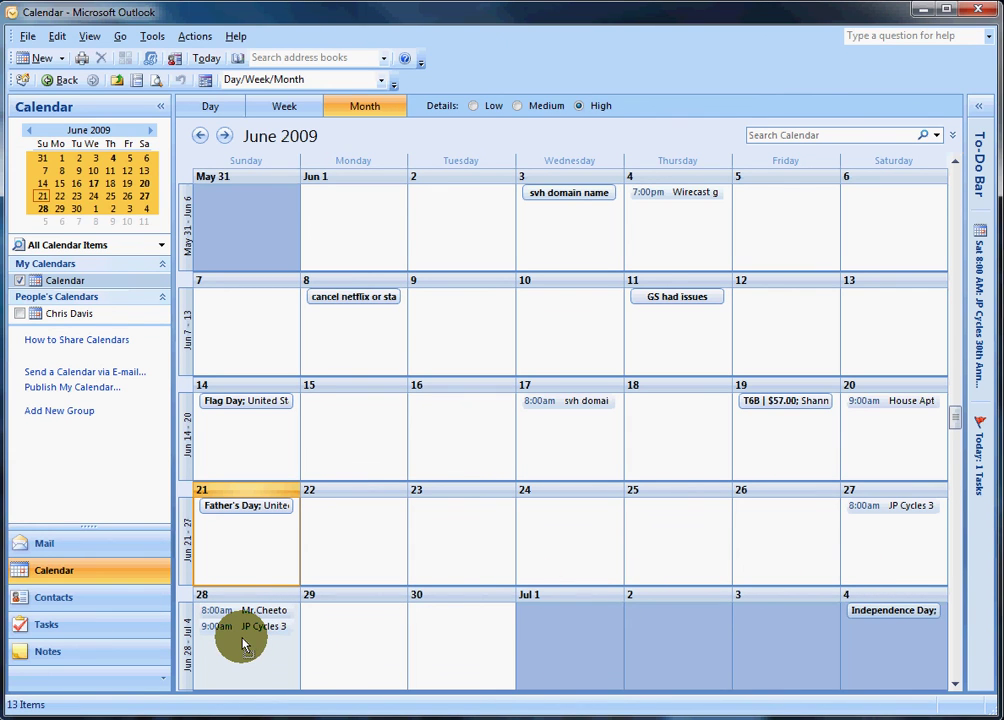
click(243, 627)
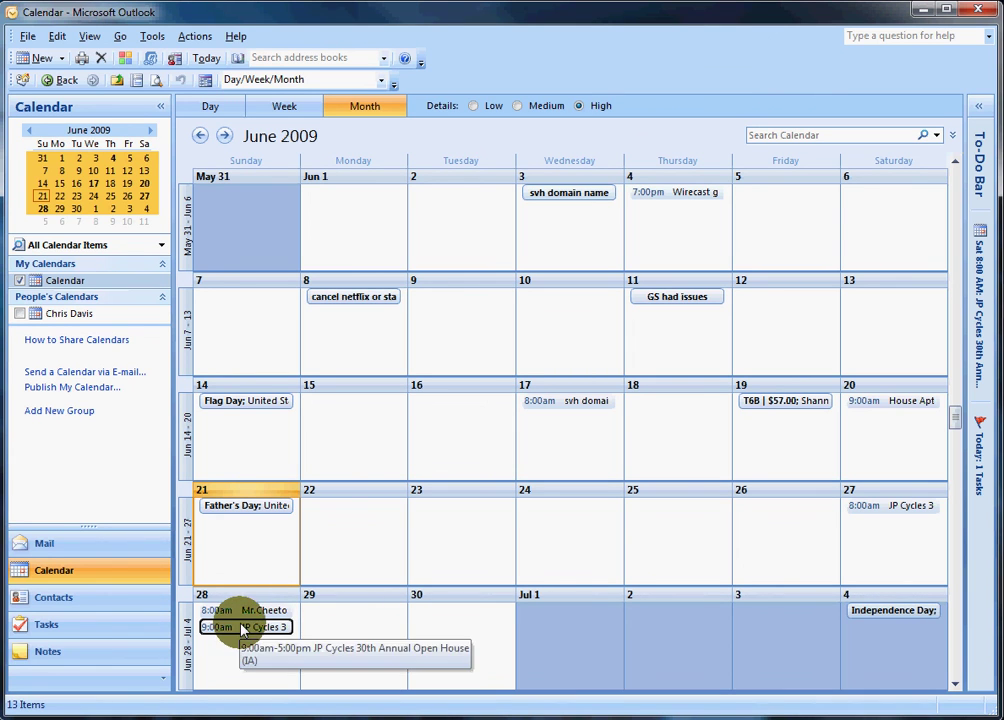
mouse_move(238, 625)
mouse_down()
mouse_move(372, 634)
mouse_move(242, 632)
mouse_up()
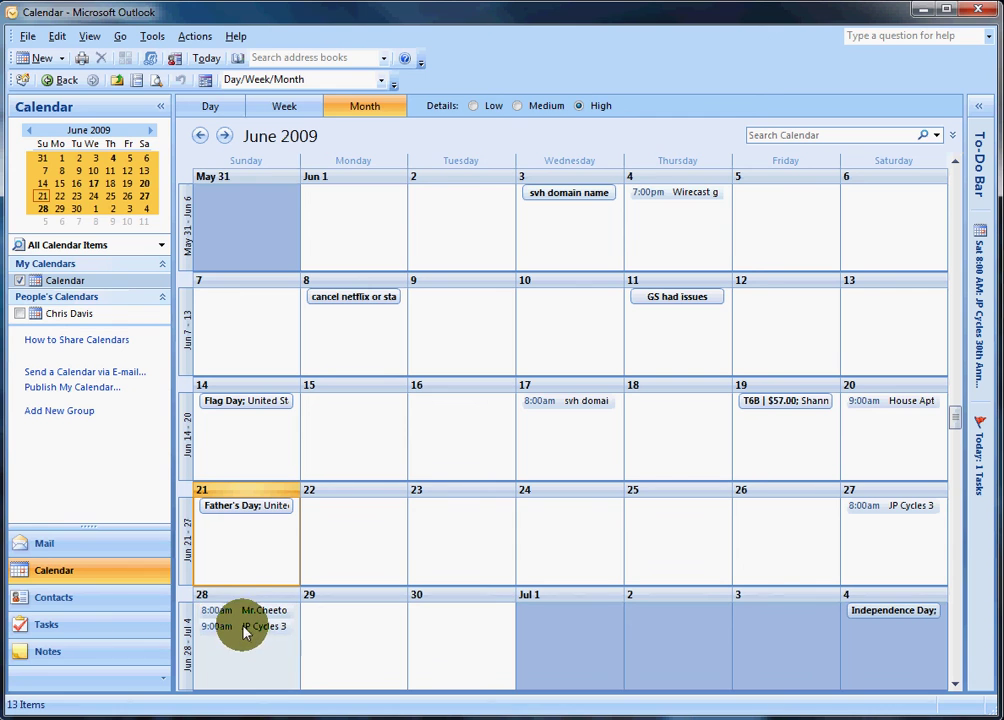
Step: Change Mr.Cheeto's start date to 'next mon' (Mon 6/29/2009) and save the appointment
click(241, 619)
double_click(241, 616)
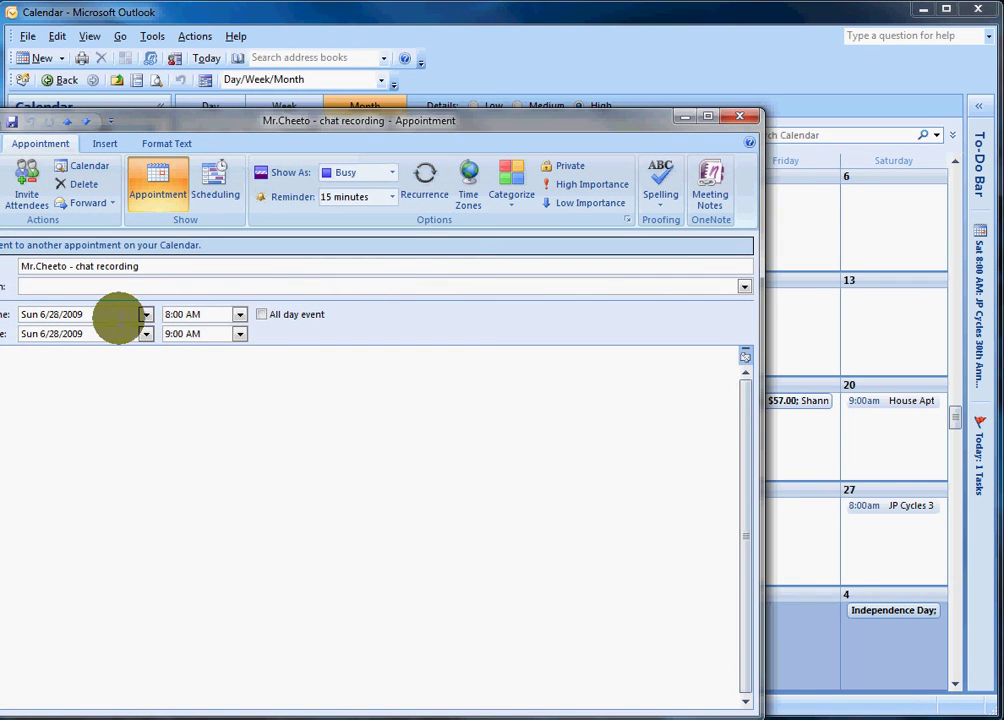
click(145, 315)
click(290, 396)
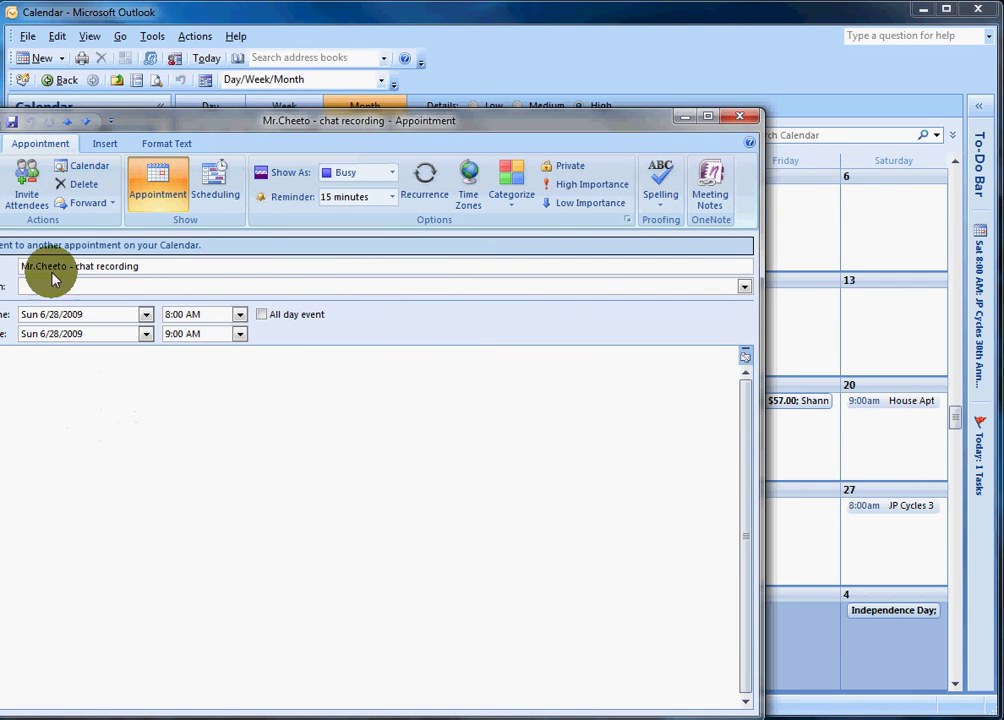
drag(100, 314, 11, 314)
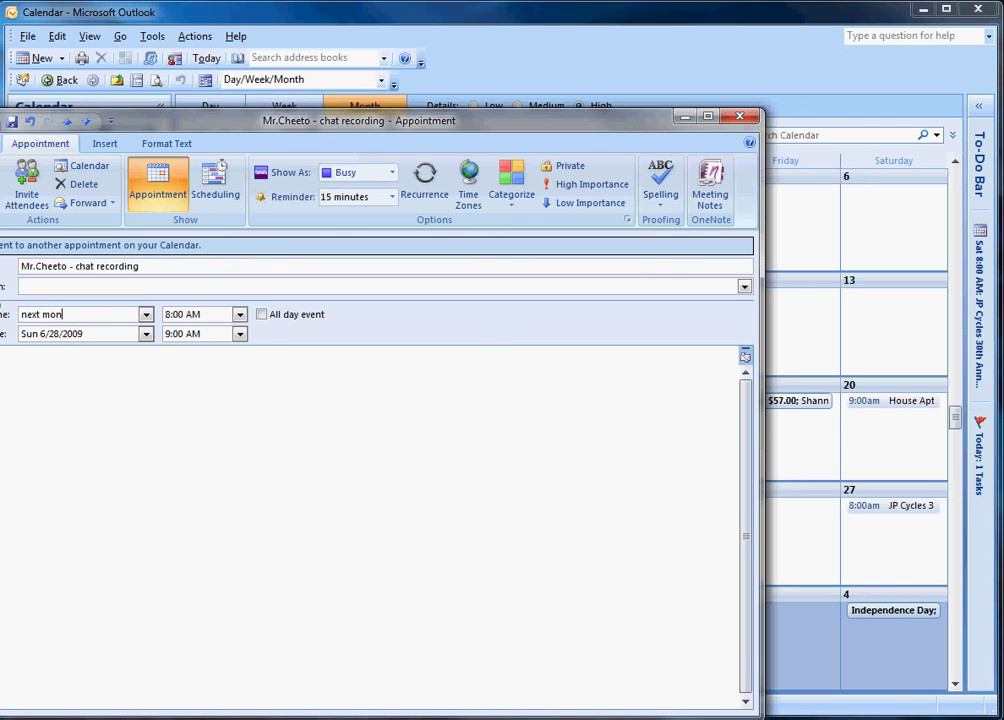
key(Tab)
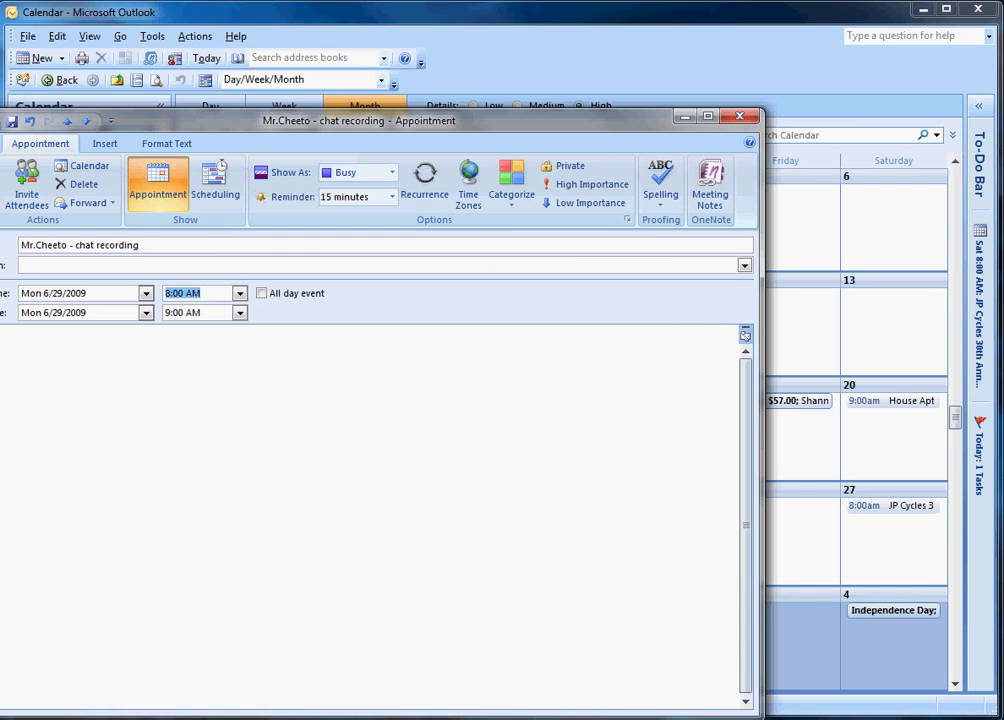
drag(235, 123, 413, 20)
click(152, 76)
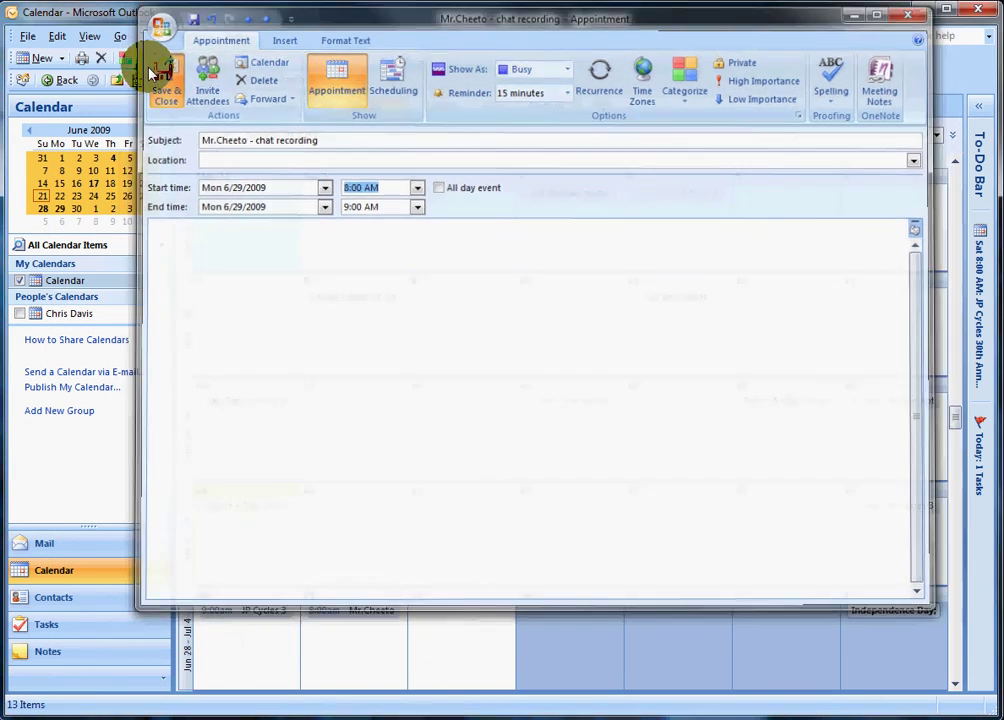
Step: Reopen Mr.Cheeto, try a 7/21/2009 start date, then close without saving changes
double_click(355, 609)
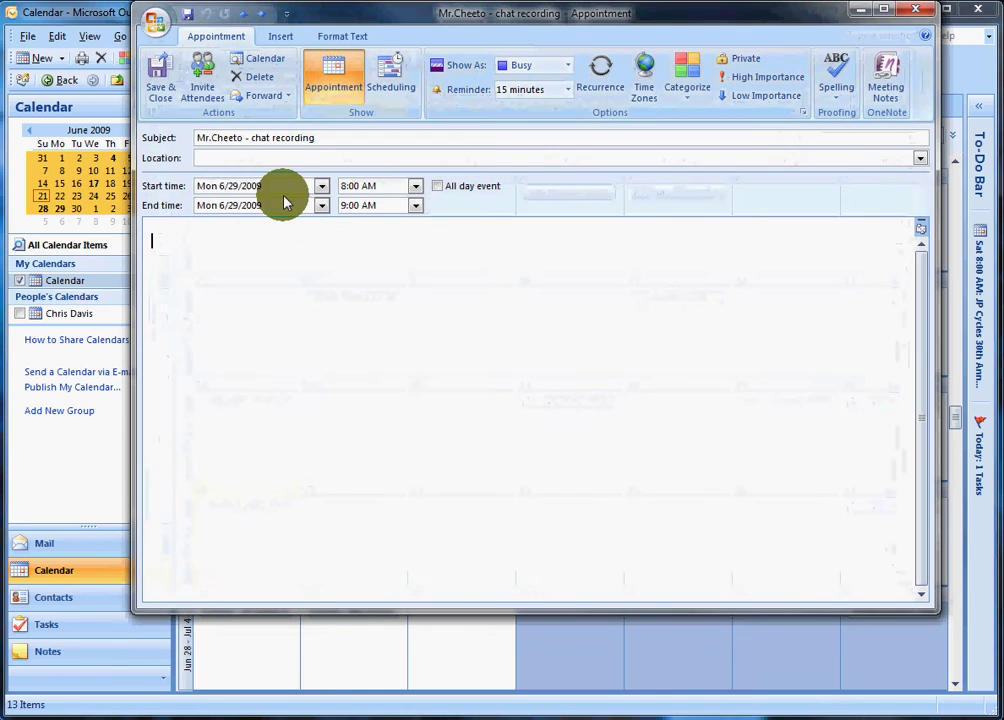
click(255, 186)
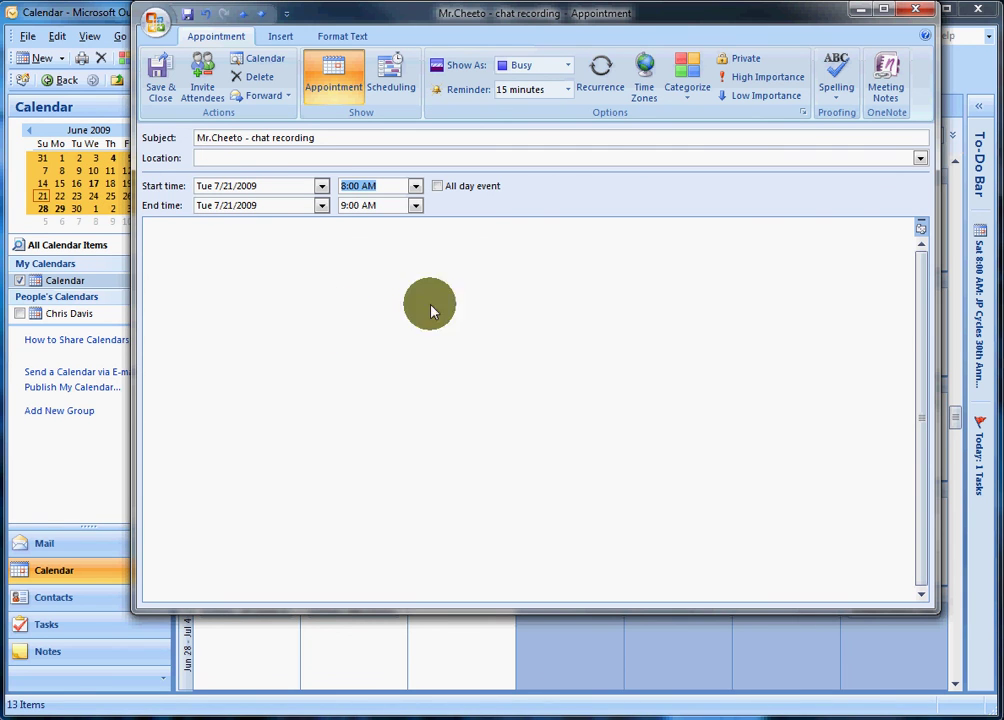
click(918, 16)
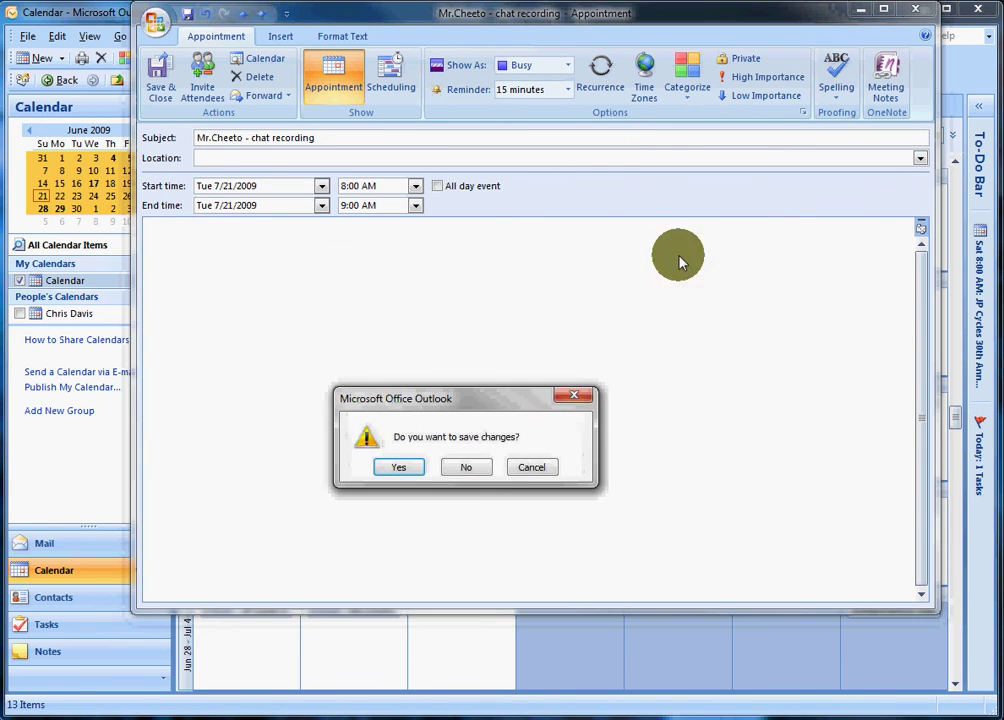
click(466, 467)
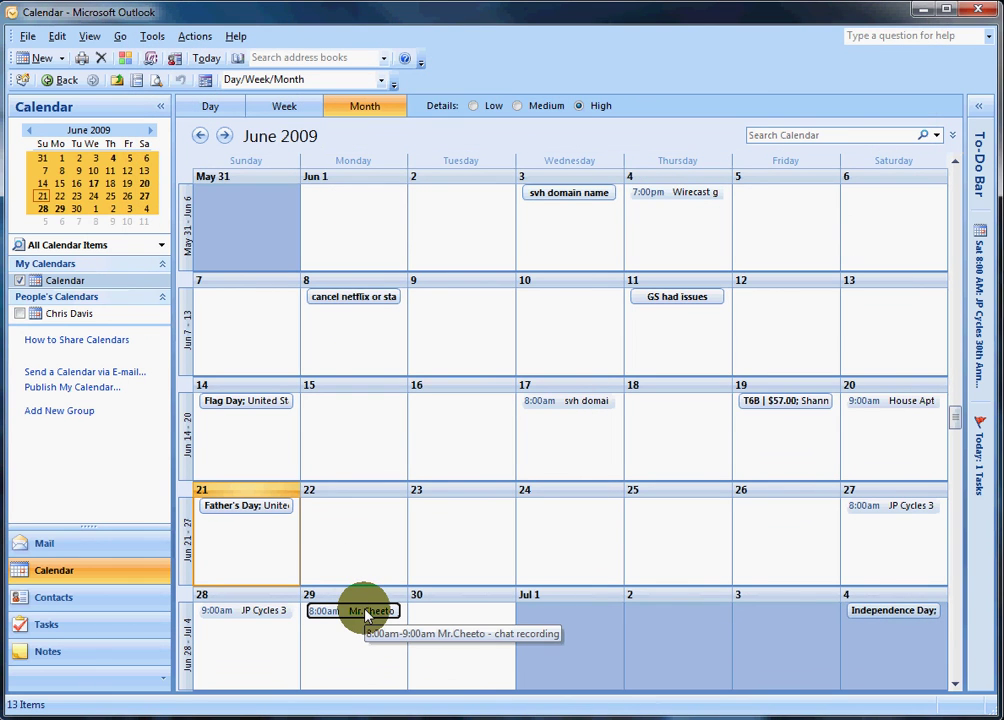
Step: Show the June 28 – July 4, 2009 week and open and close the 8 AM Monday Mr.Cheeto appointment
click(282, 105)
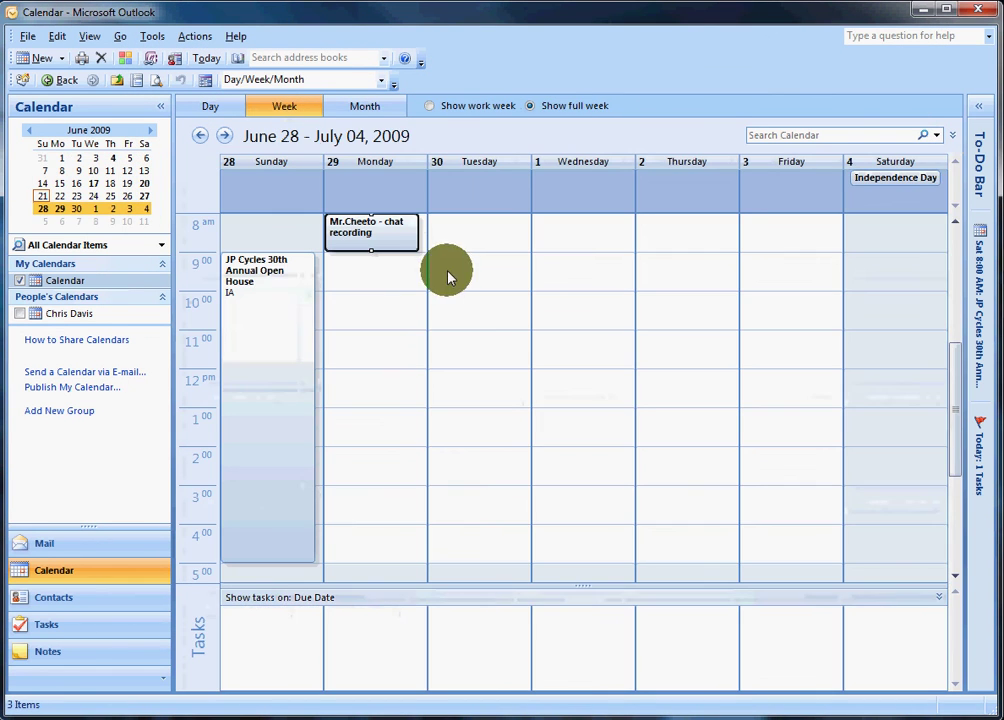
click(224, 136)
click(201, 137)
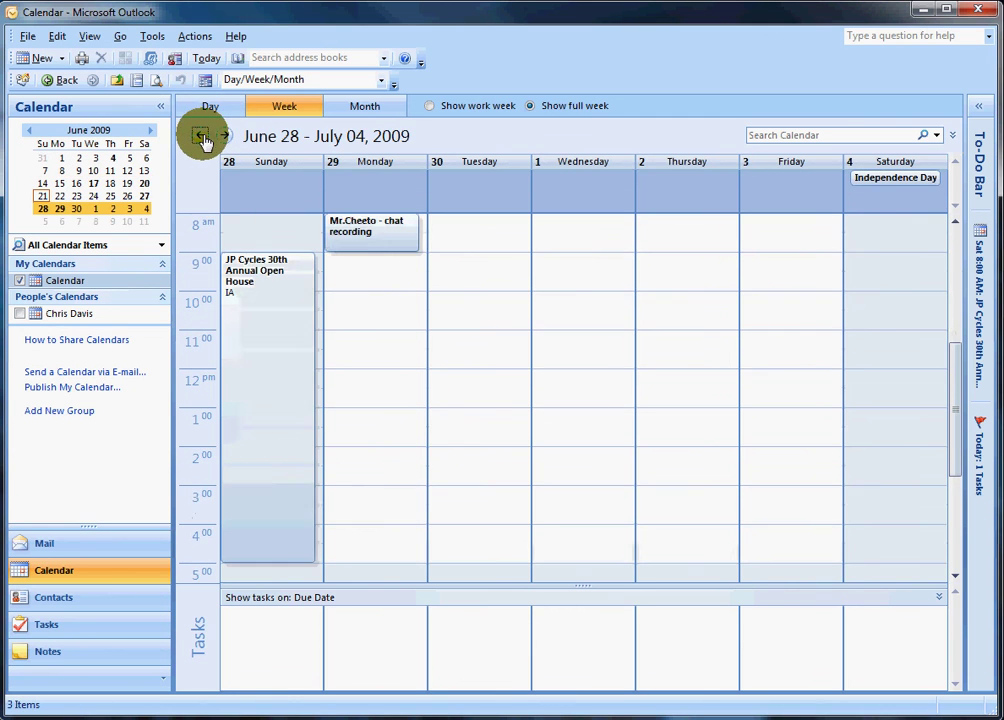
double_click(359, 238)
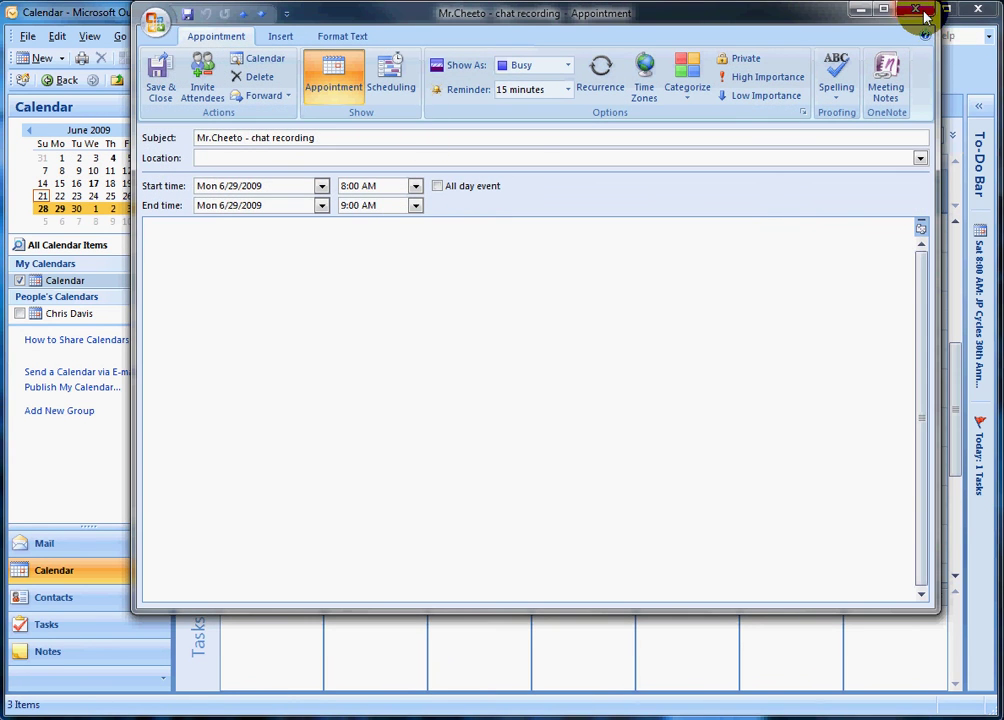
click(917, 12)
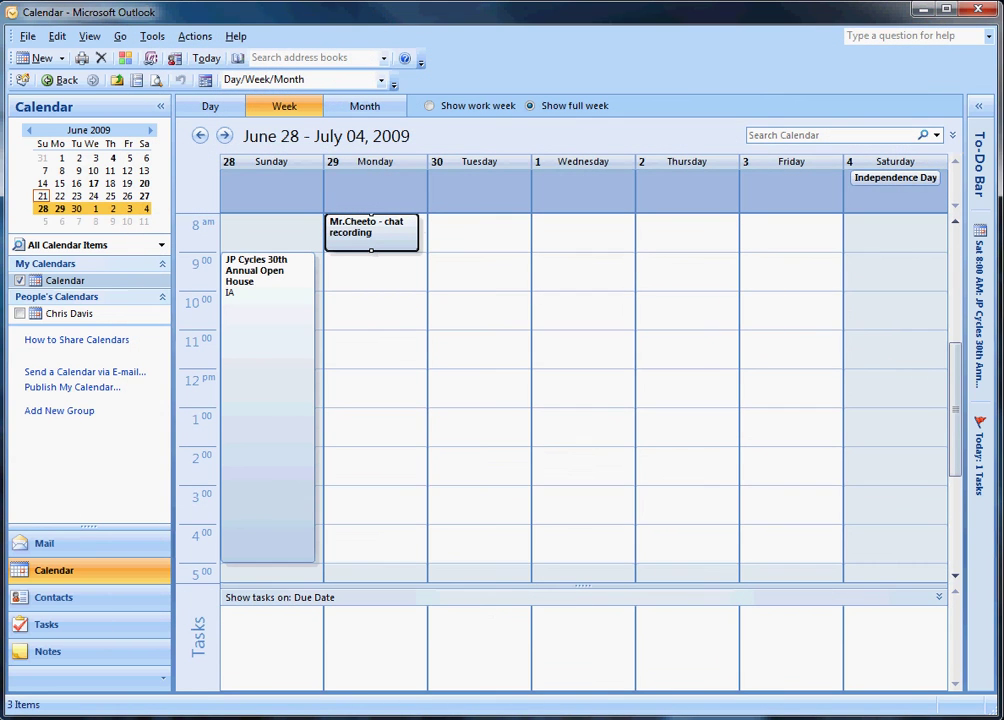